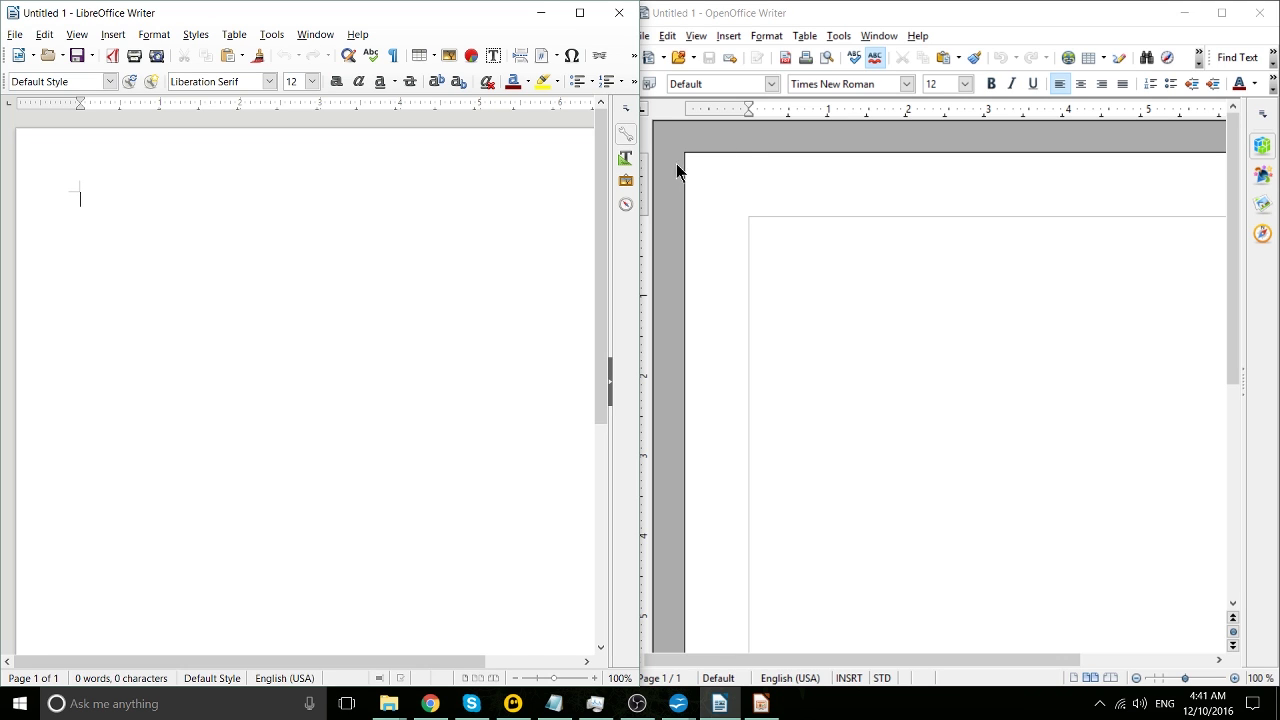
Widen the OpenOffice window slightly and alternate focus between LibreOffice and OpenOffice Writer
drag(639, 170, 625, 171)
click(255, 165)
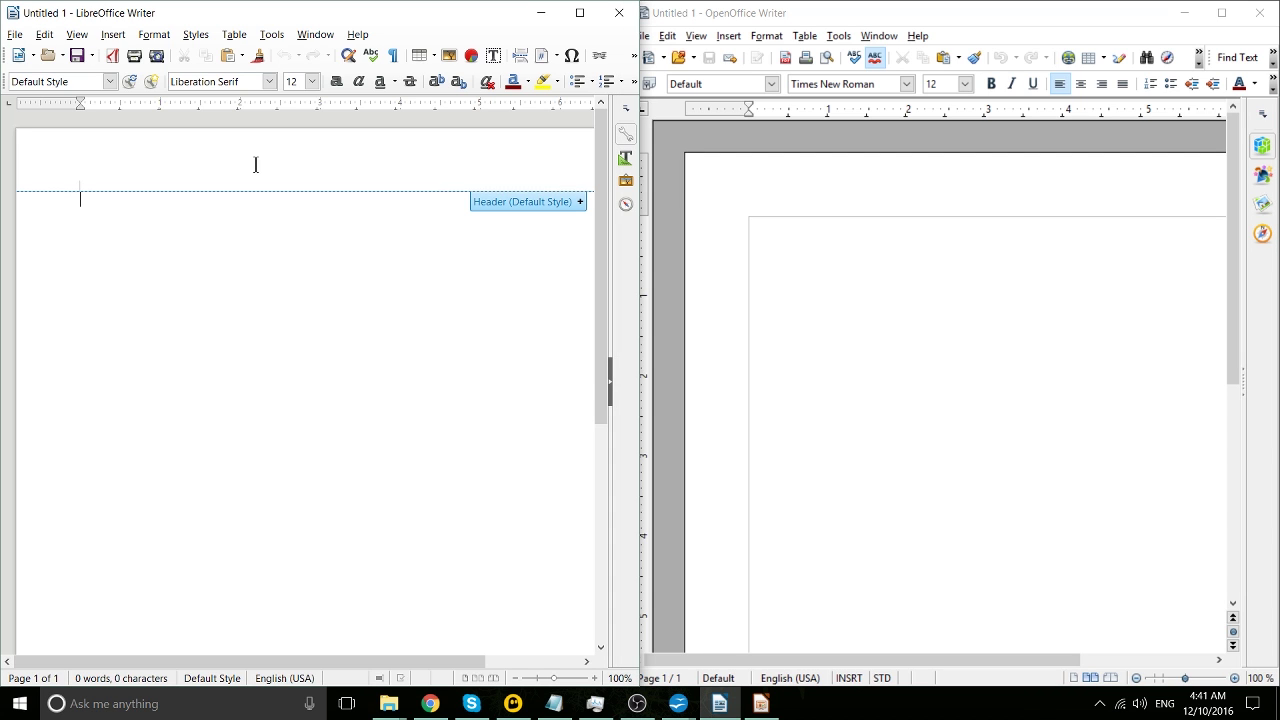
click(677, 180)
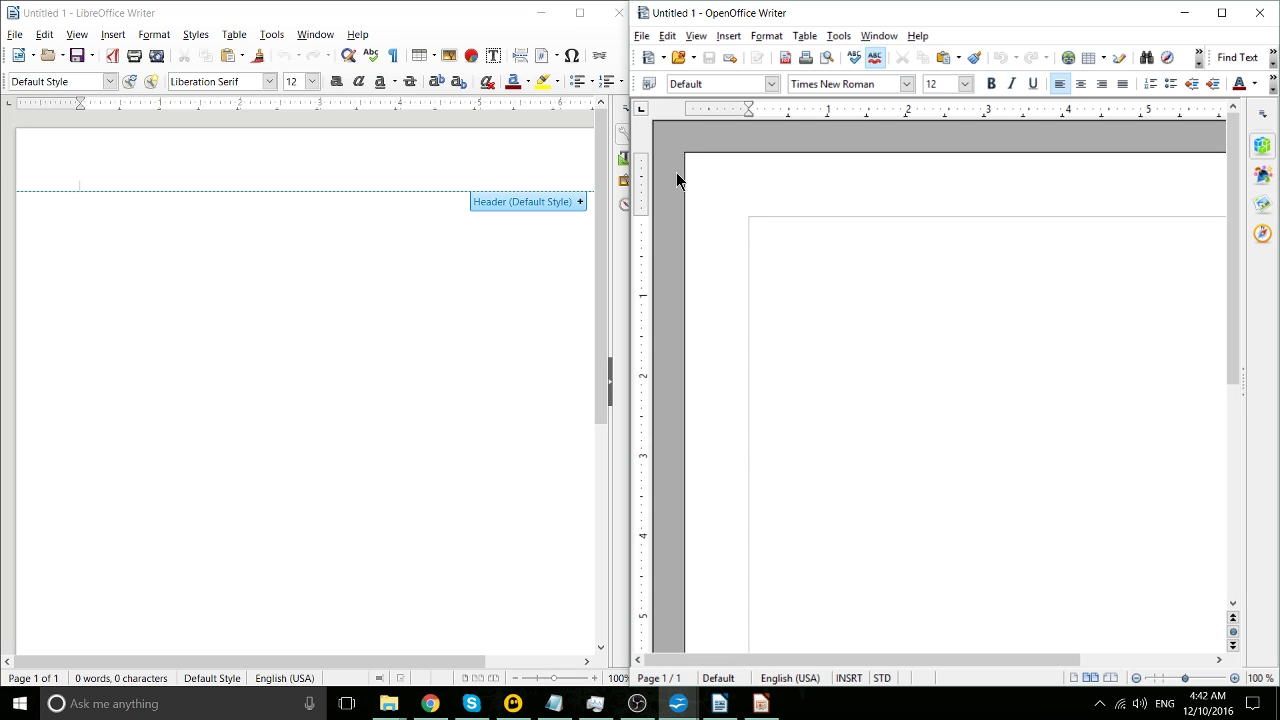
click(144, 13)
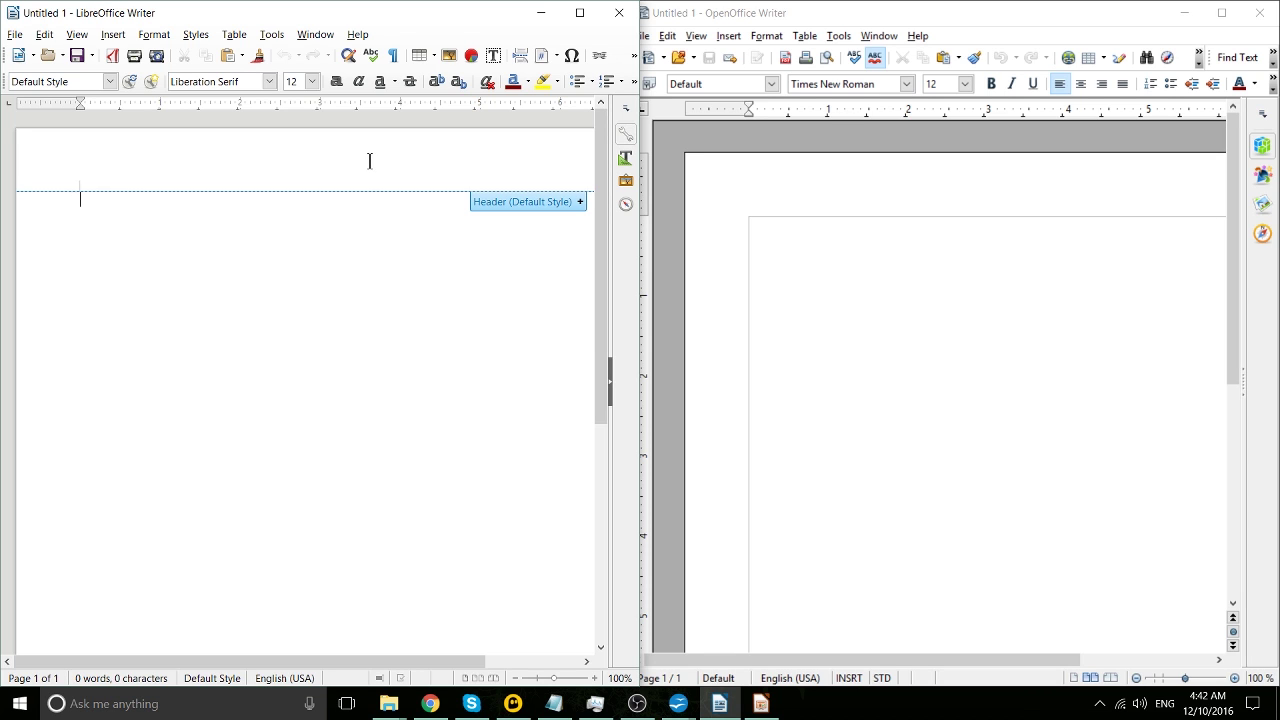
click(720, 177)
click(166, 222)
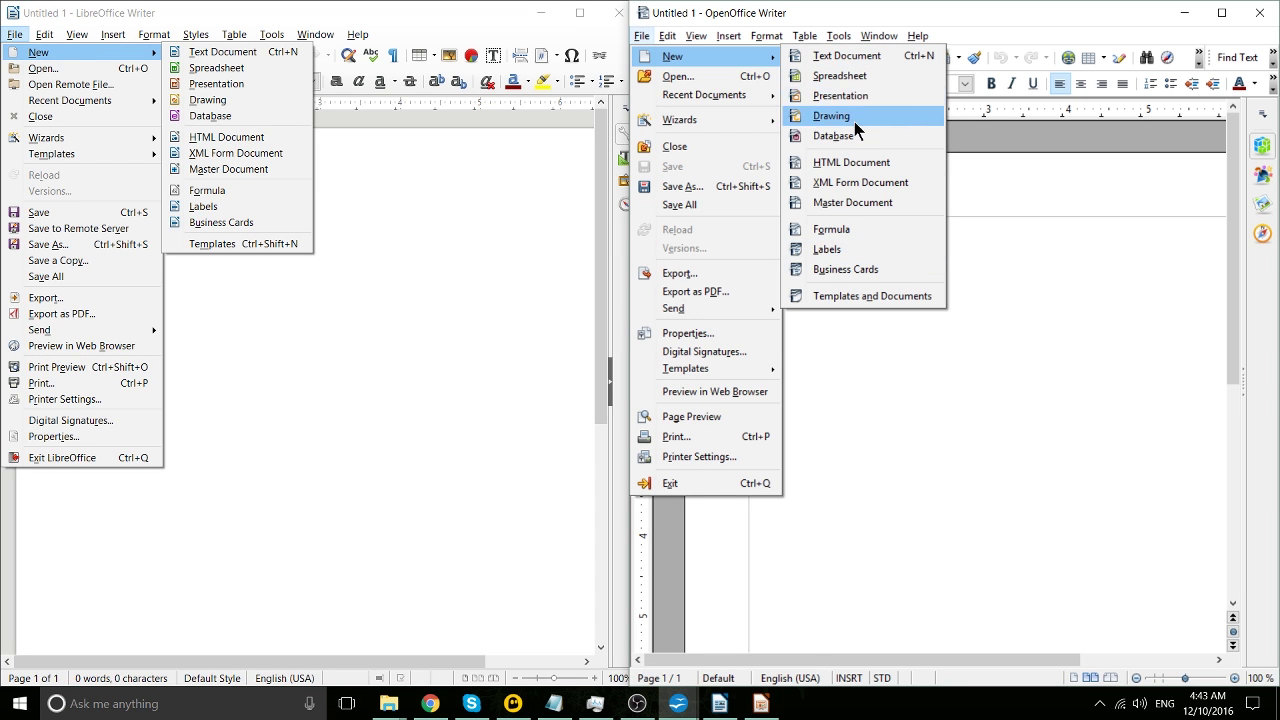
Browse the Templates, Wizards and Send submenus in both Writers, then close the menus
mouse_move(730, 58)
mouse_move(716, 367)
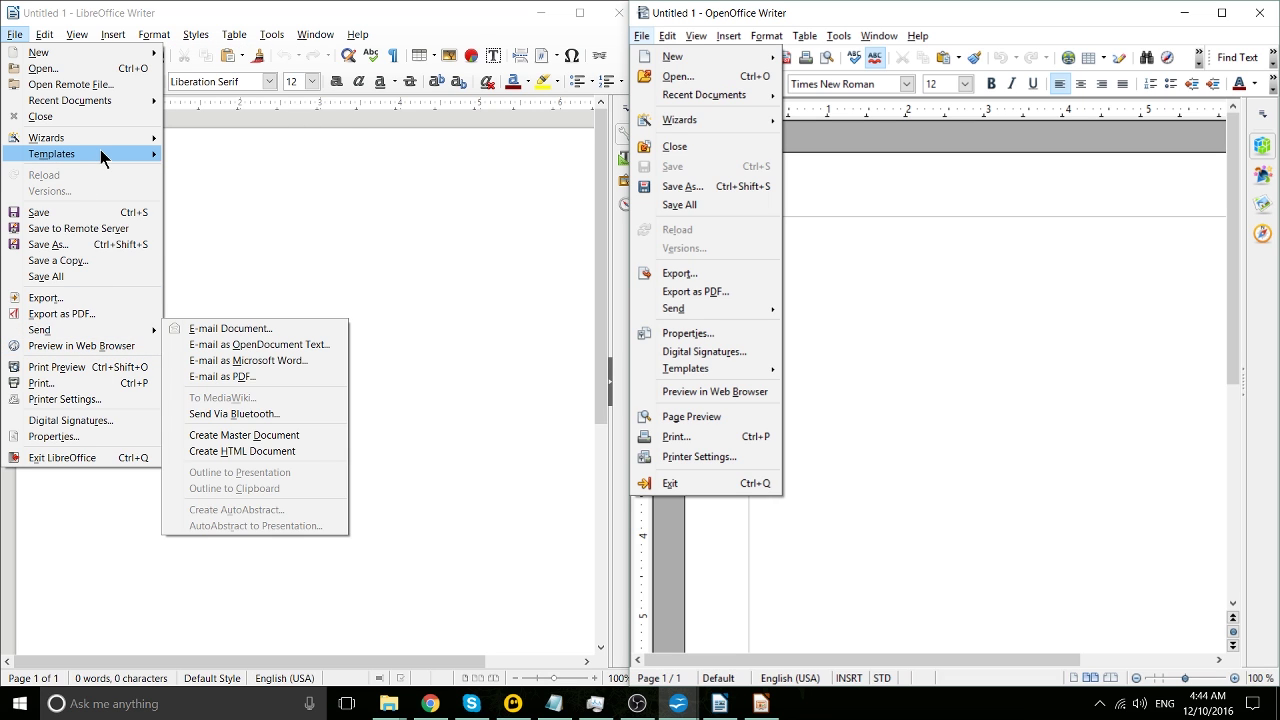
mouse_move(100, 158)
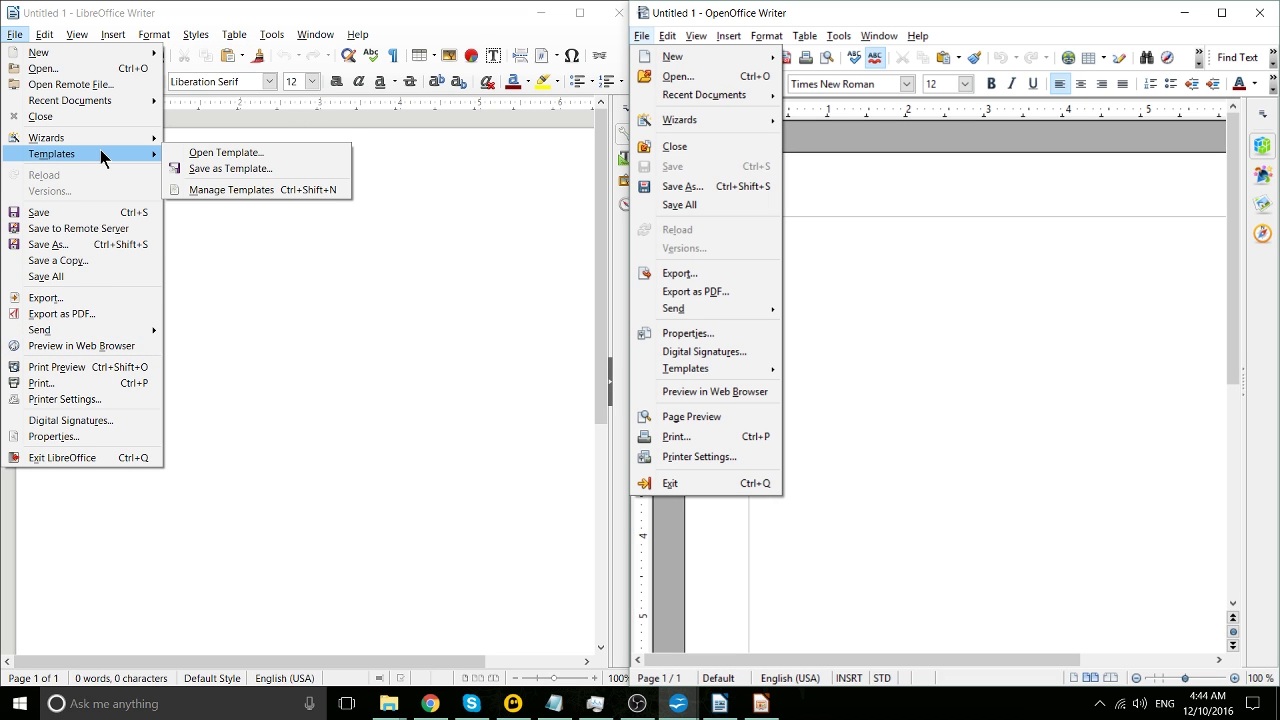
mouse_move(120, 138)
click(849, 194)
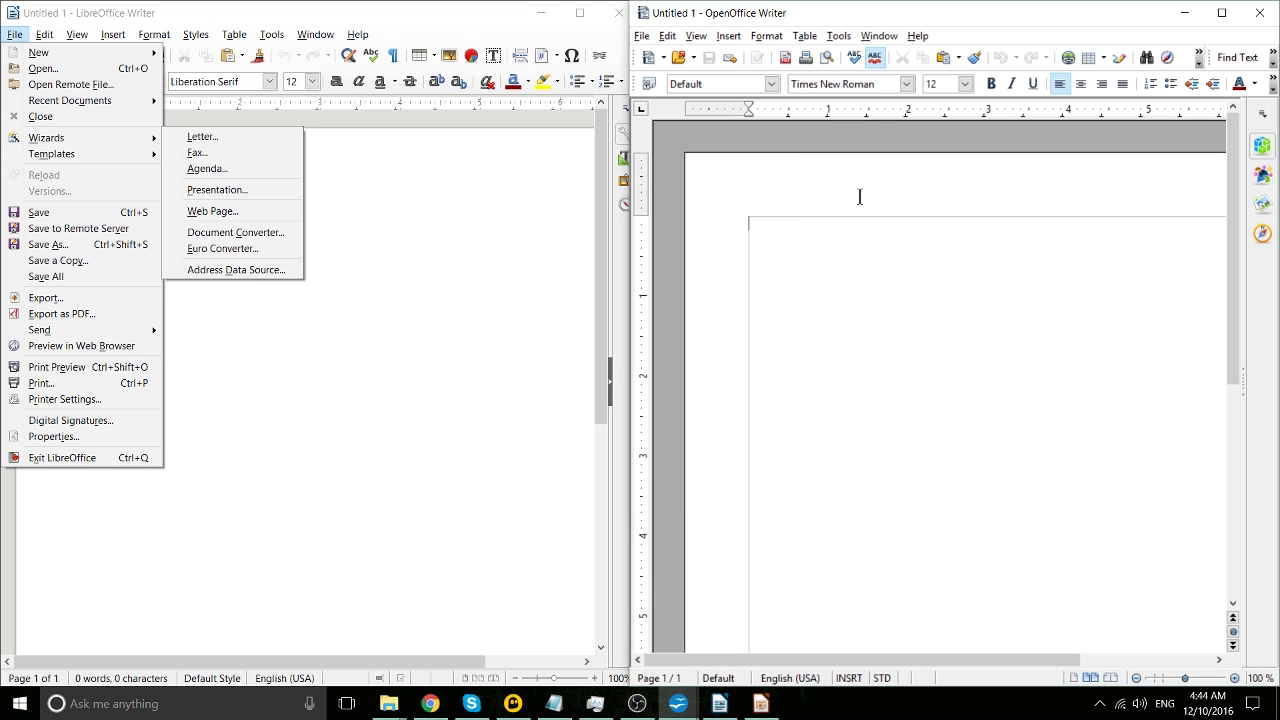
click(409, 220)
click(700, 16)
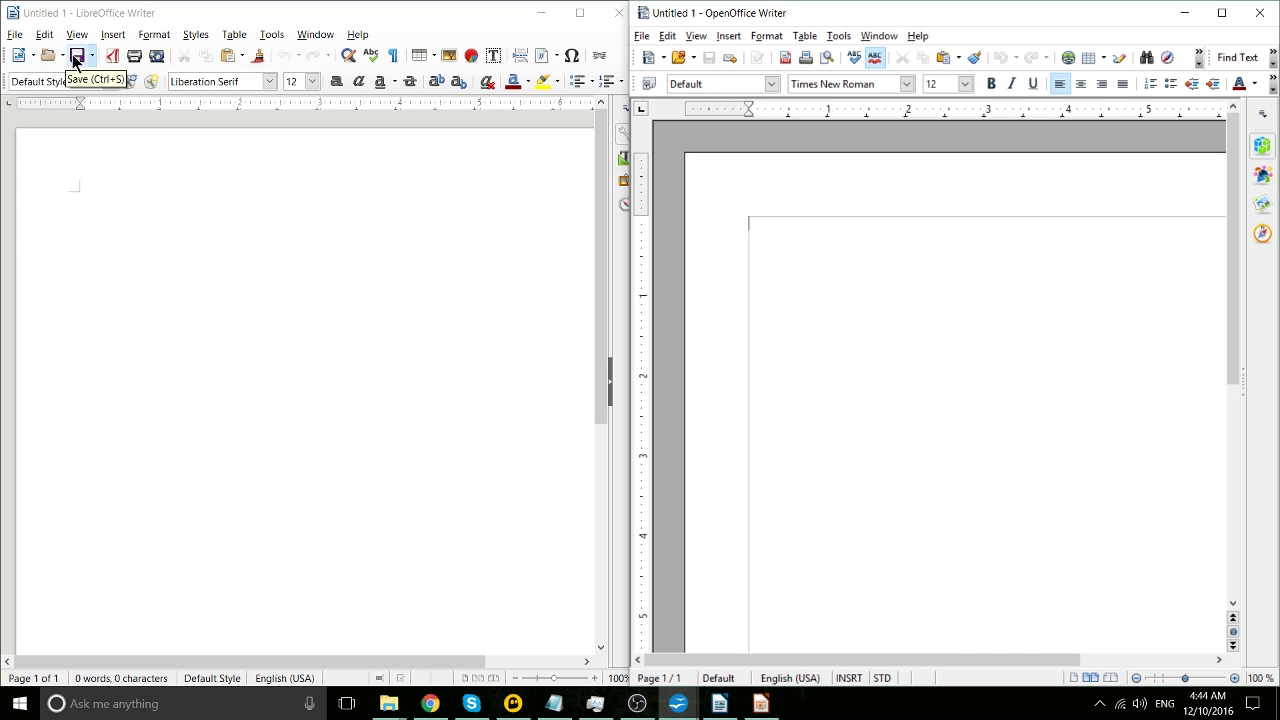
Browse LibreOffice Writer's File menu, then dismiss it and refocus both blank documents
click(15, 34)
mouse_move(62, 332)
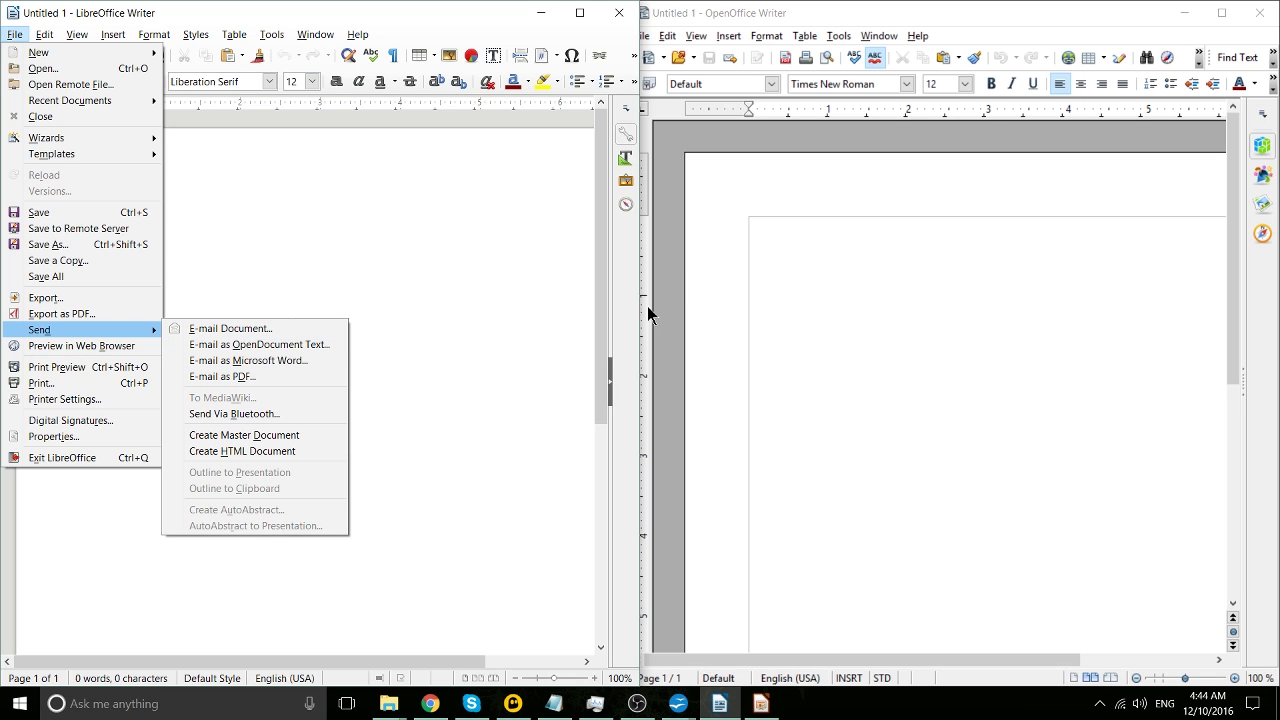
click(729, 214)
click(323, 171)
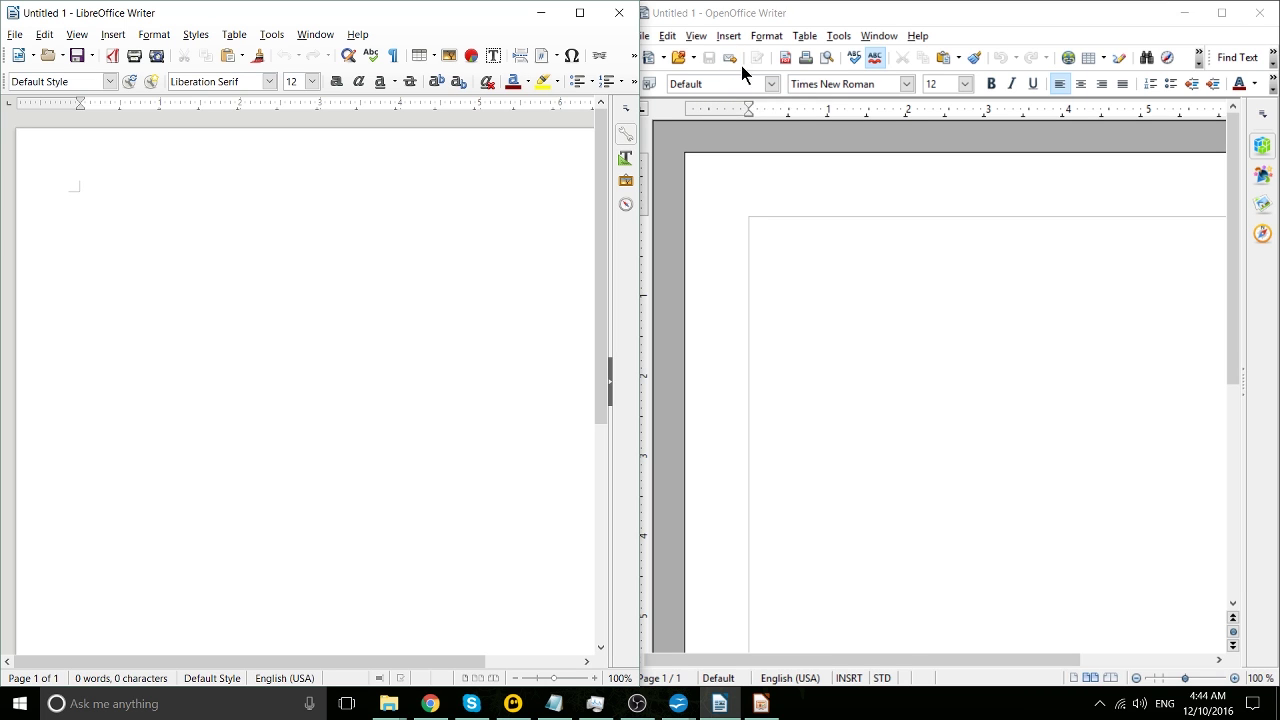
Compare the hidden commands in each Writer's » toolbar overflow, then close the list
click(634, 58)
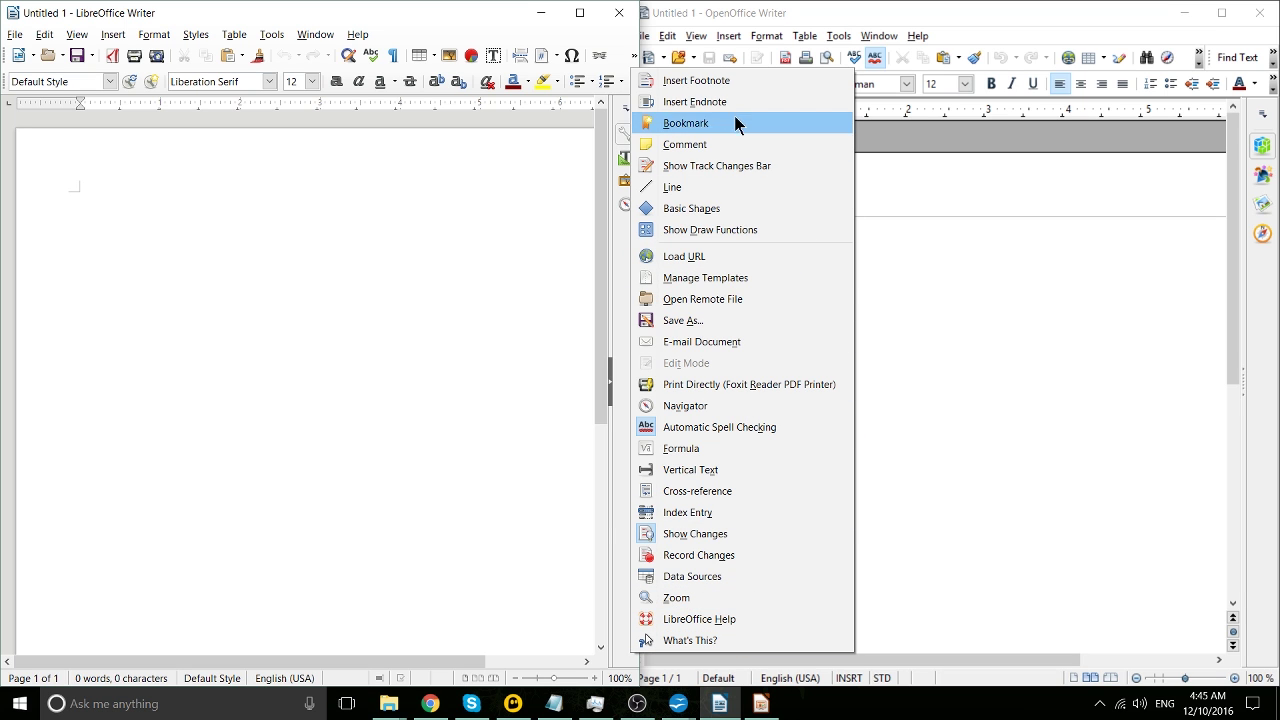
click(1196, 126)
click(1199, 57)
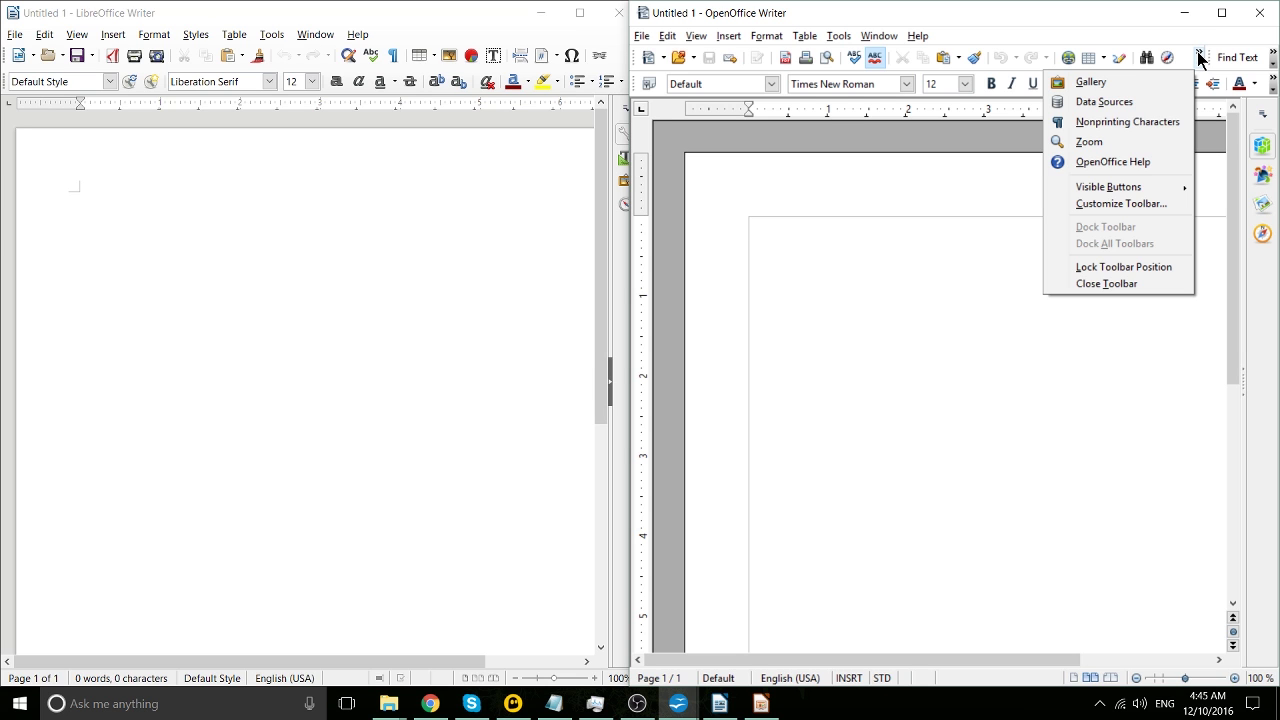
click(1216, 192)
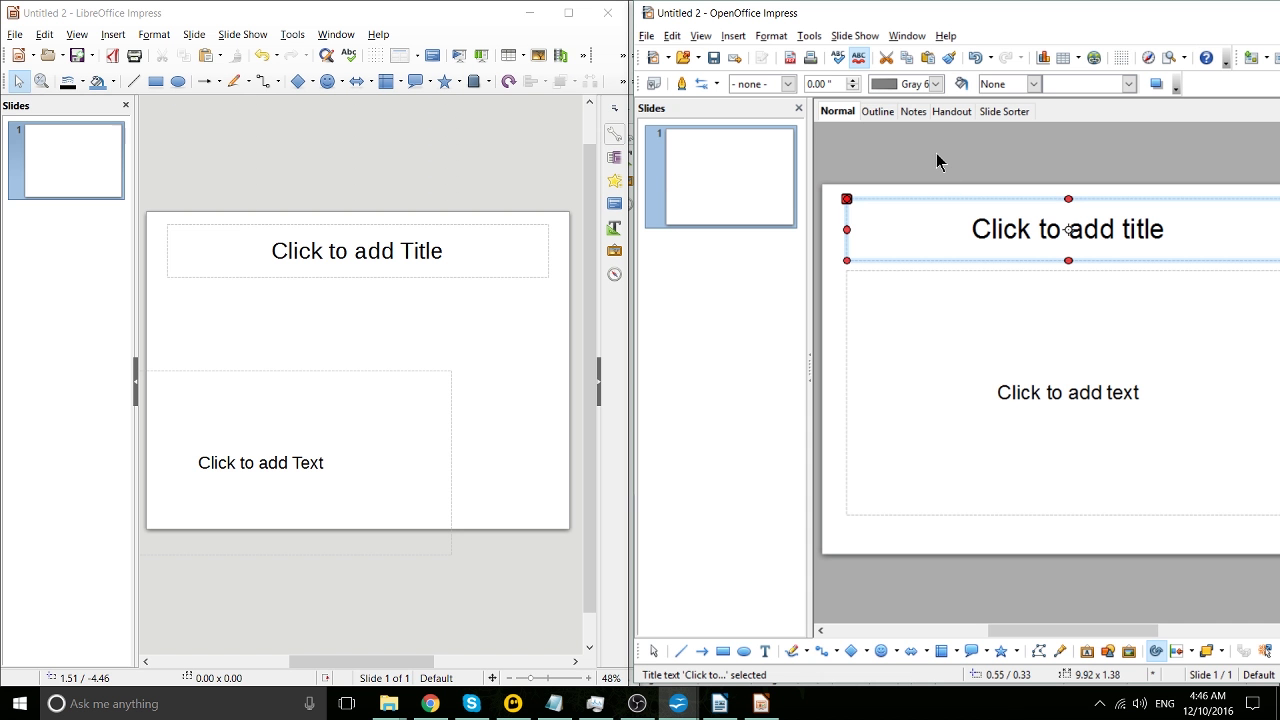
Deselect OpenOffice's title placeholder and switch between the two Impress windows
click(937, 157)
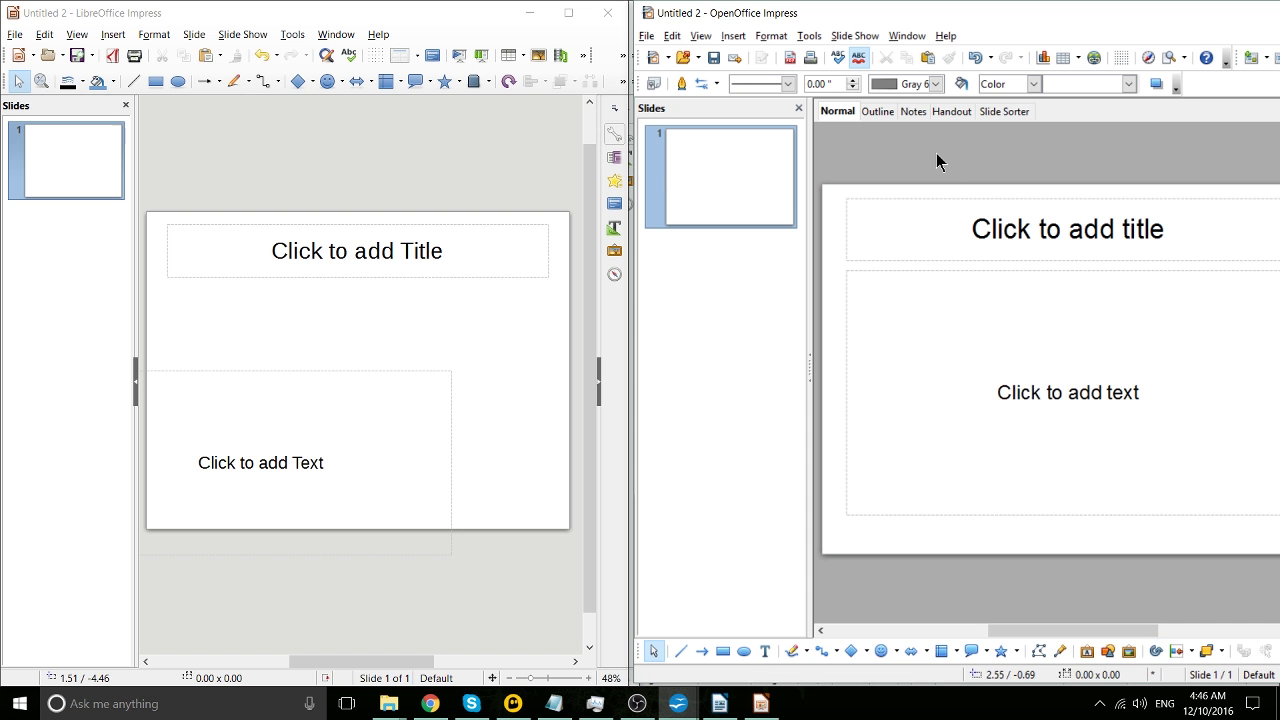
click(225, 12)
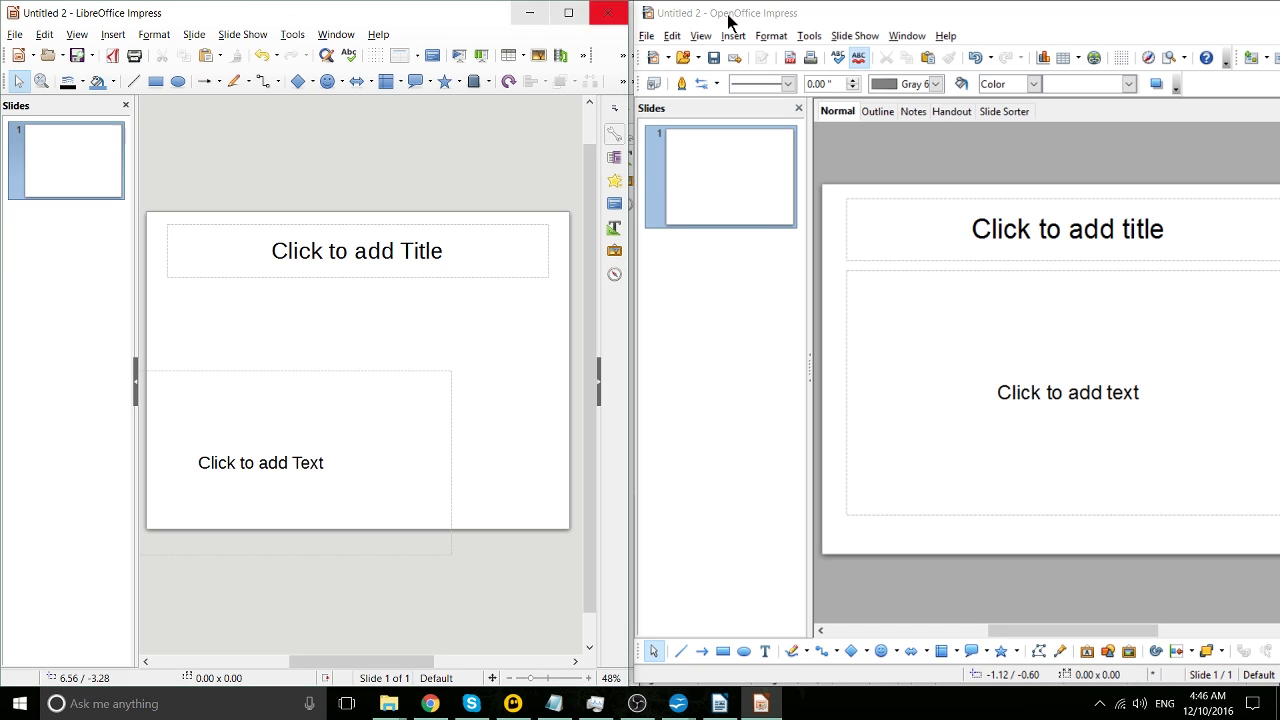
click(811, 18)
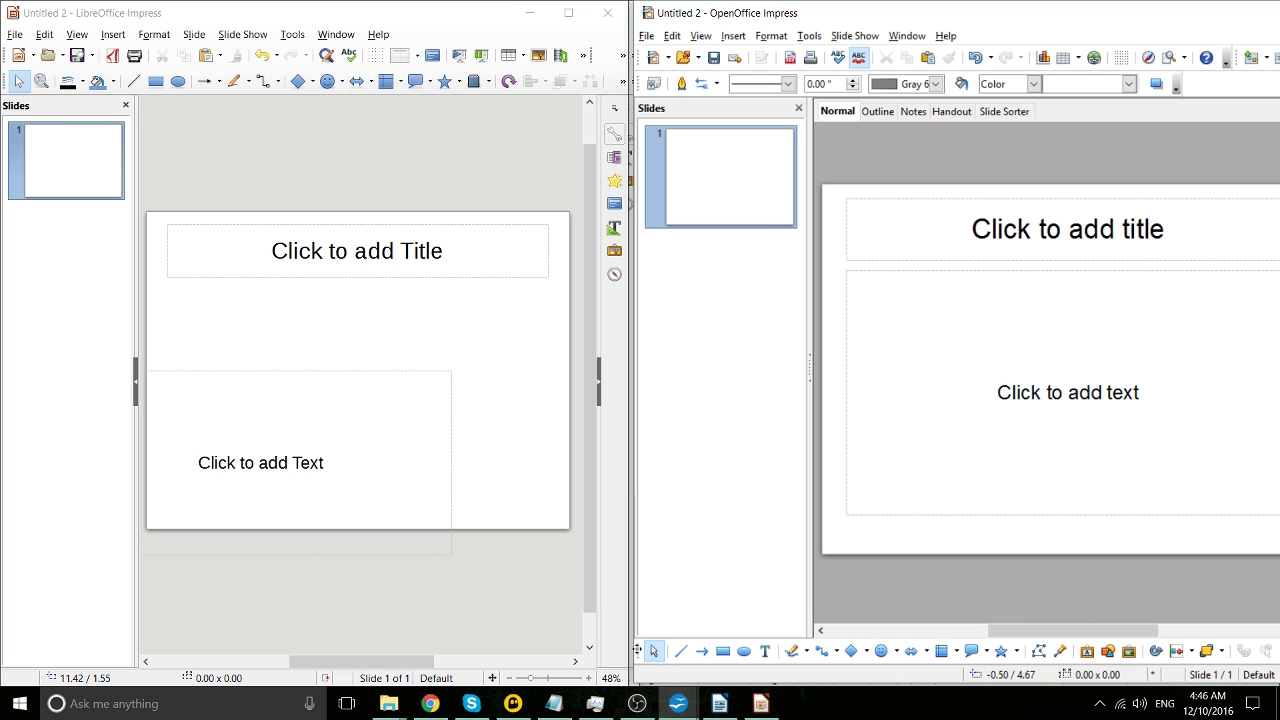
Move OpenOffice Impress's Drawing toolbar to the top, then dock it back at the bottom
mouse_move(637, 649)
mouse_down()
mouse_move(638, 481)
mouse_move(672, 224)
mouse_move(709, 103)
mouse_move(636, 101)
mouse_up()
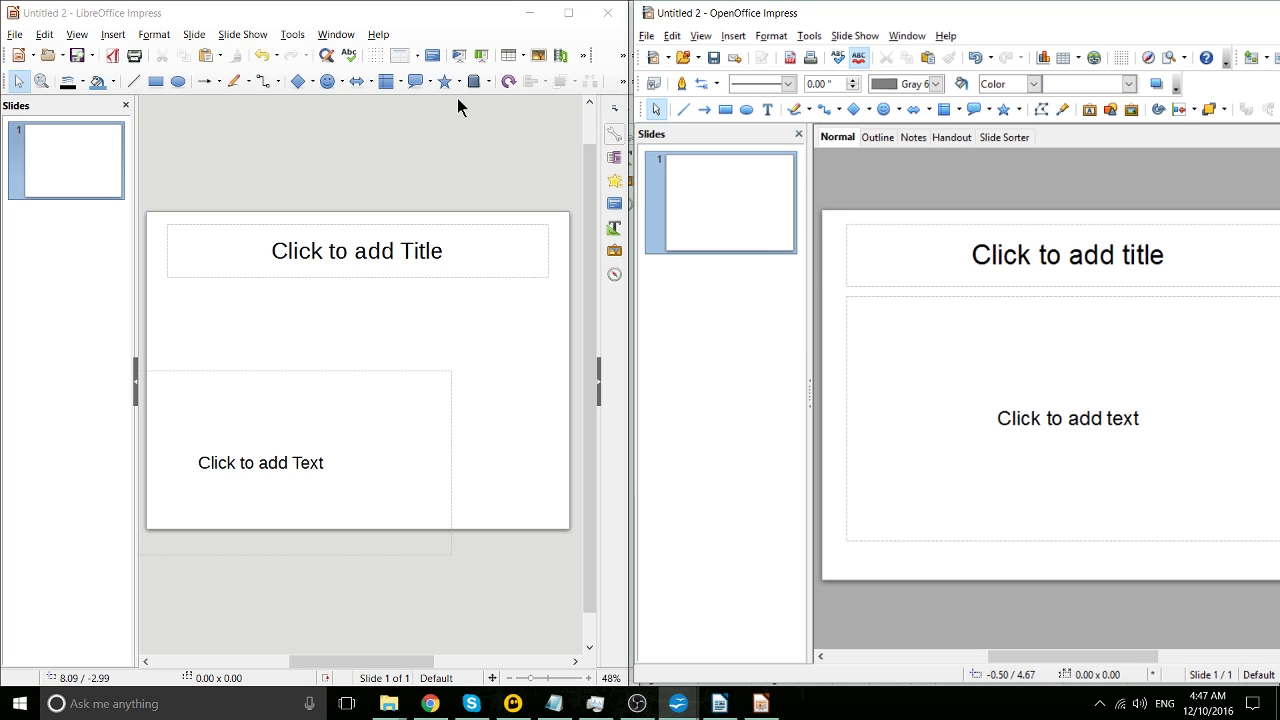
mouse_move(644, 109)
mouse_down()
mouse_move(650, 400)
mouse_move(900, 652)
mouse_up()
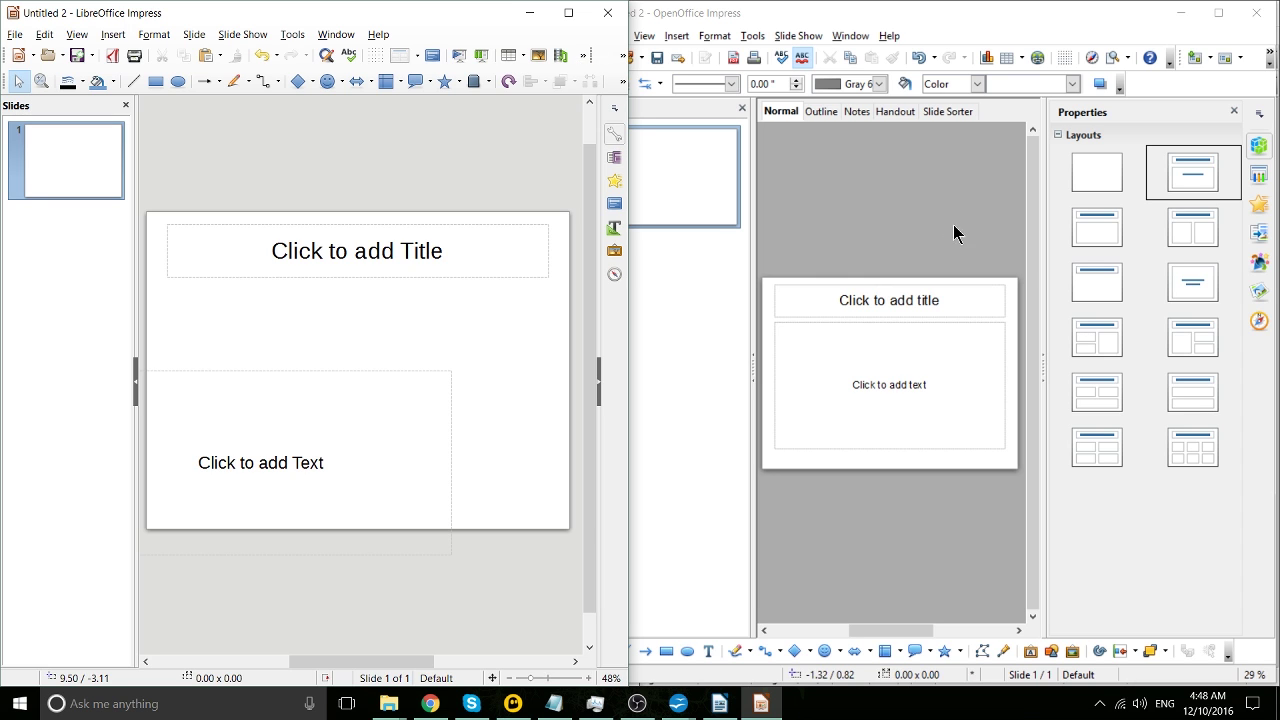
click(921, 221)
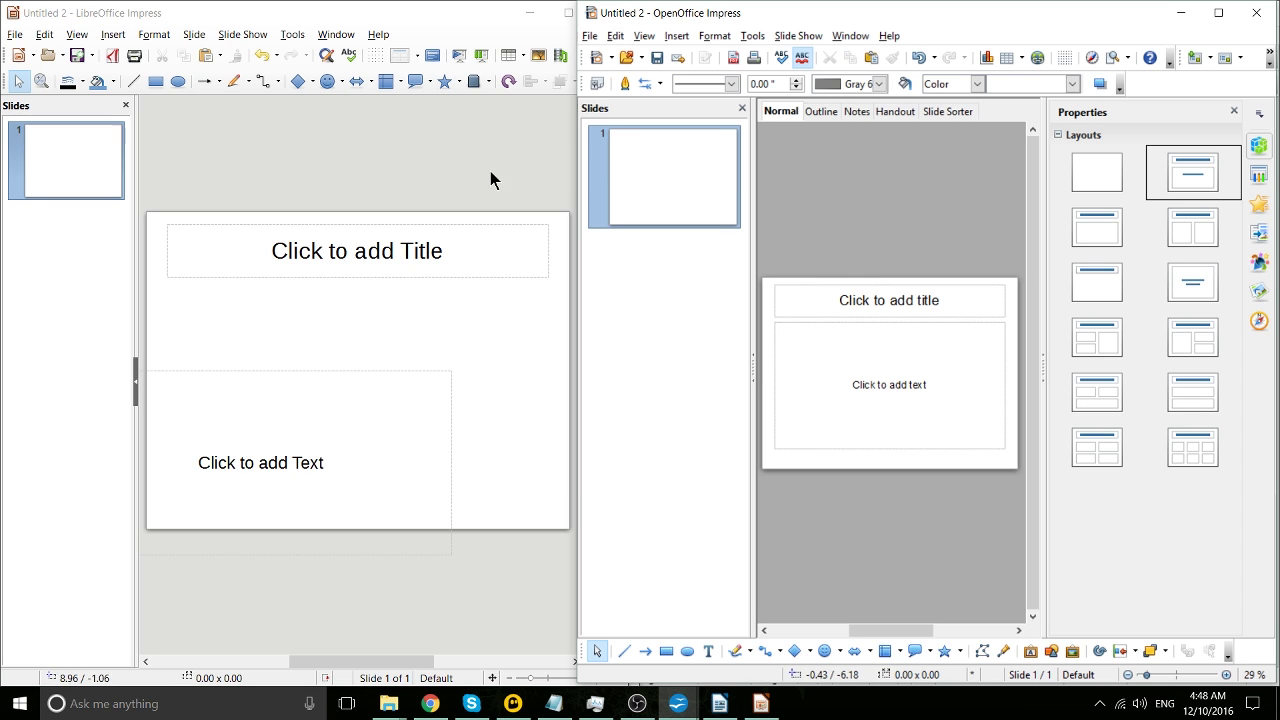
click(534, 155)
click(837, 246)
Show the FileHippo Apache OpenOffice 4.1.3 change log tab and zoom the page in
click(432, 700)
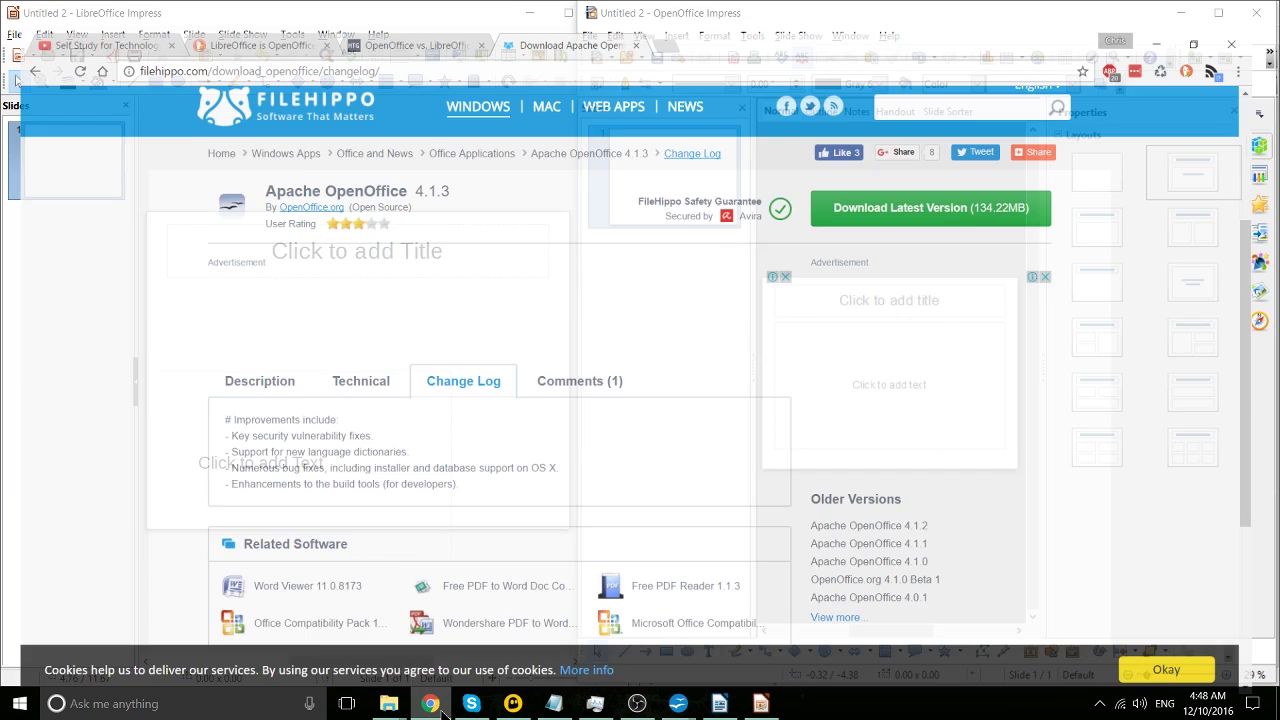
click(450, 12)
click(522, 12)
key(ctrl+plus)
key(ctrl+plus)
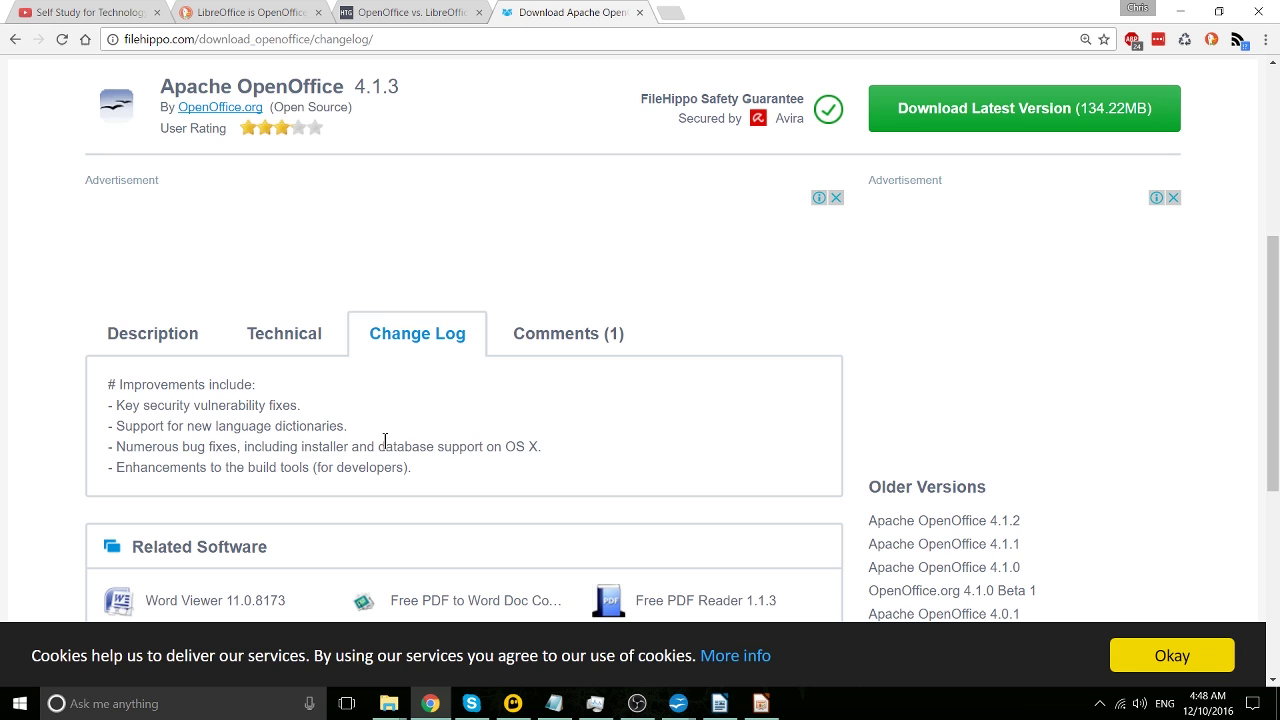
Select the change log's list of improvements, then clear the selection
drag(95, 402, 557, 477)
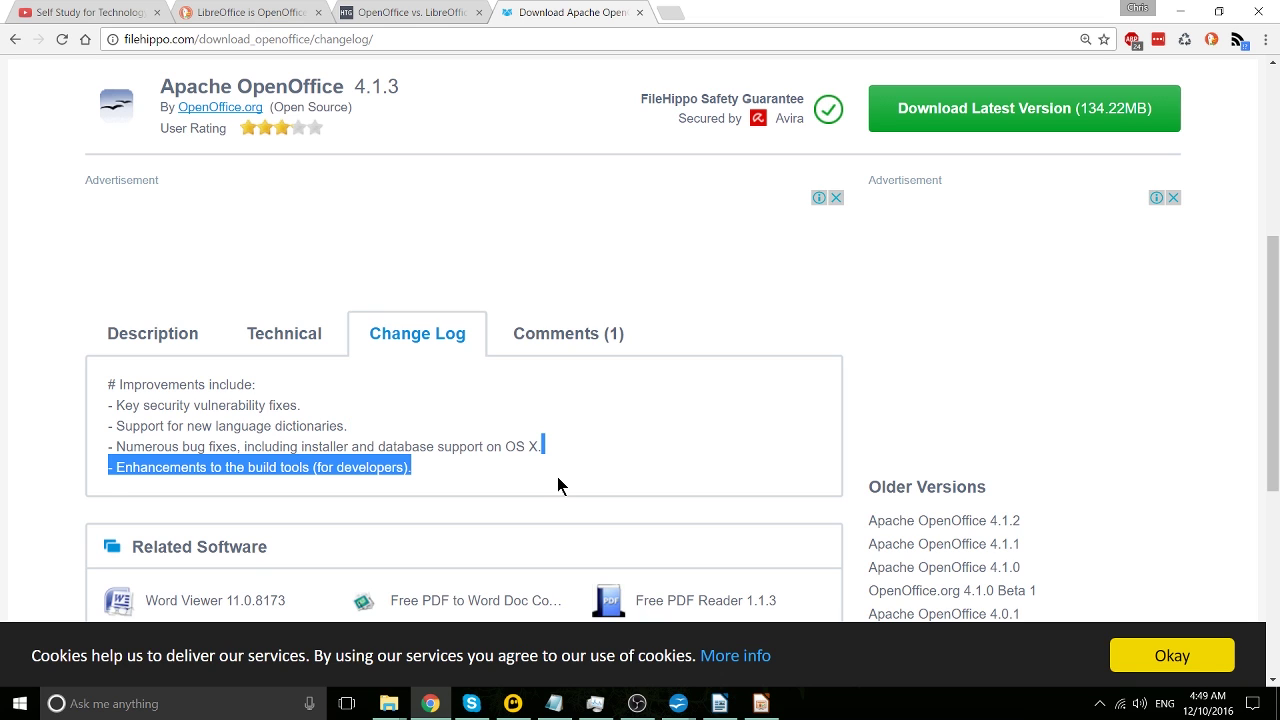
click(557, 477)
drag(416, 467, 399, 385)
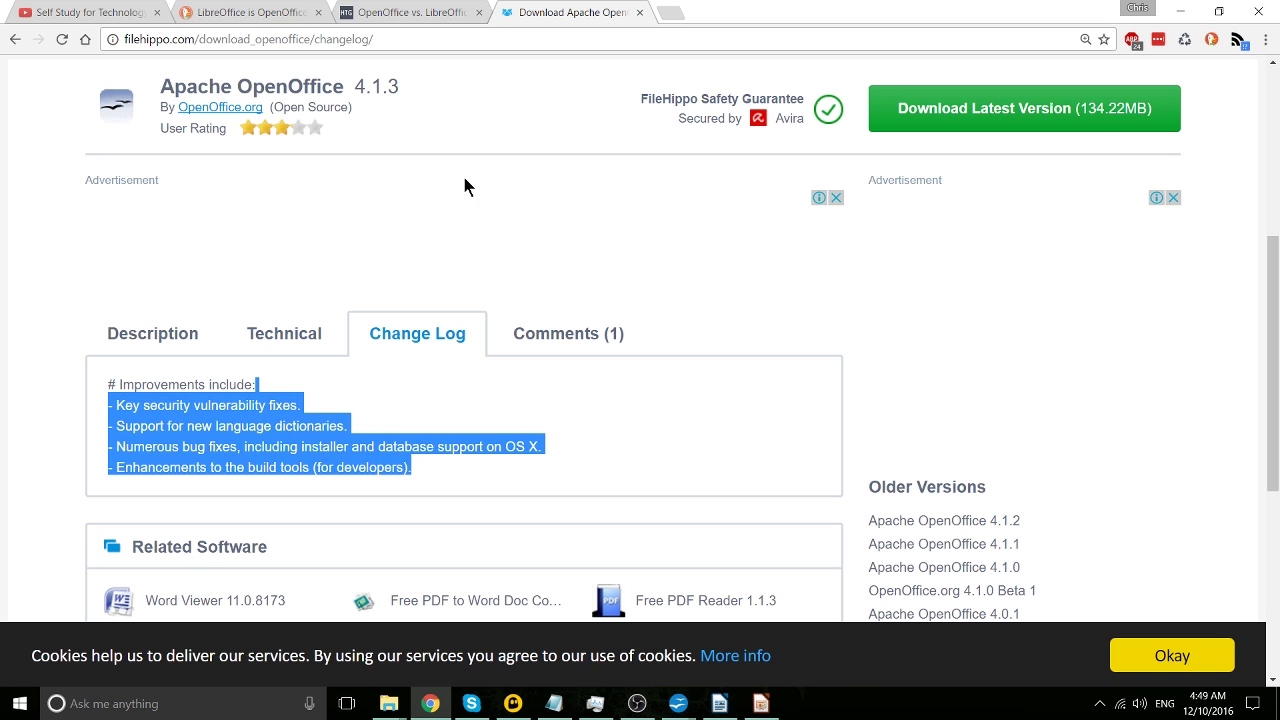
click(683, 450)
On LibreOffice's New Features tab, expand Pristine presentations and select its first sentence
key(ctrl+shift+Tab)
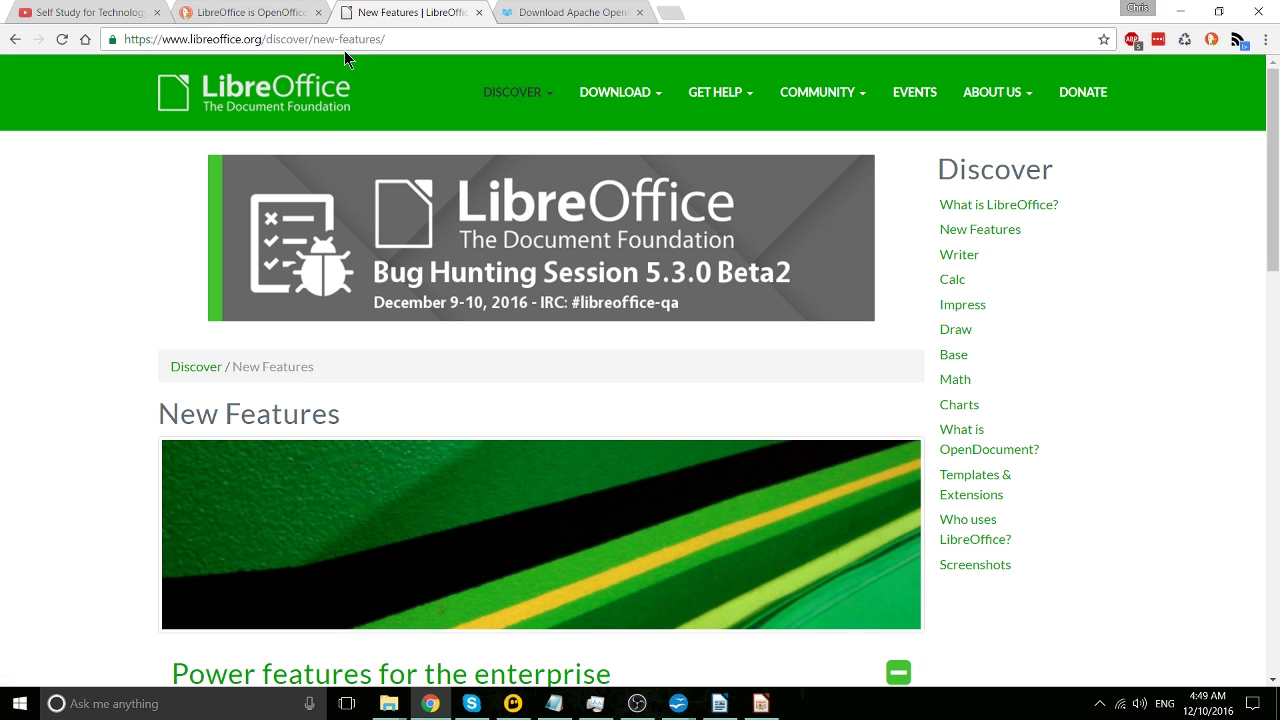
scroll(70, 395, down, 3)
scroll(70, 395, down, 2)
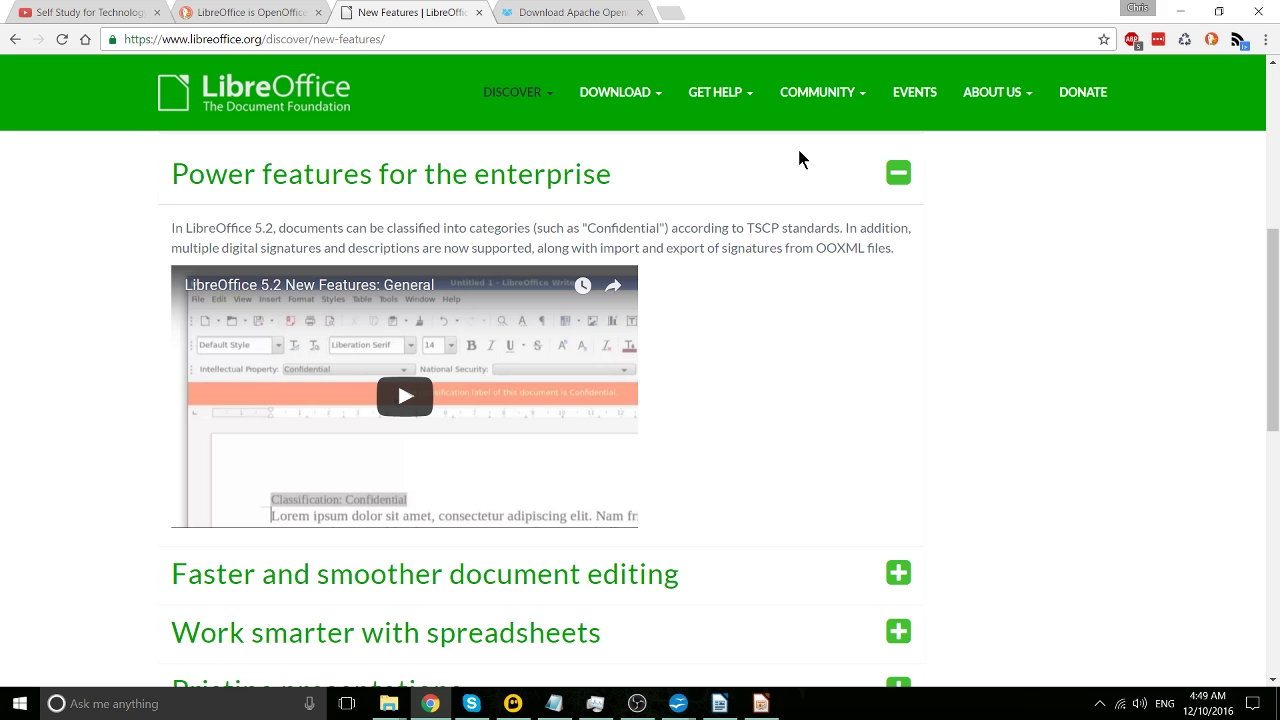
scroll(798, 150, down, 1)
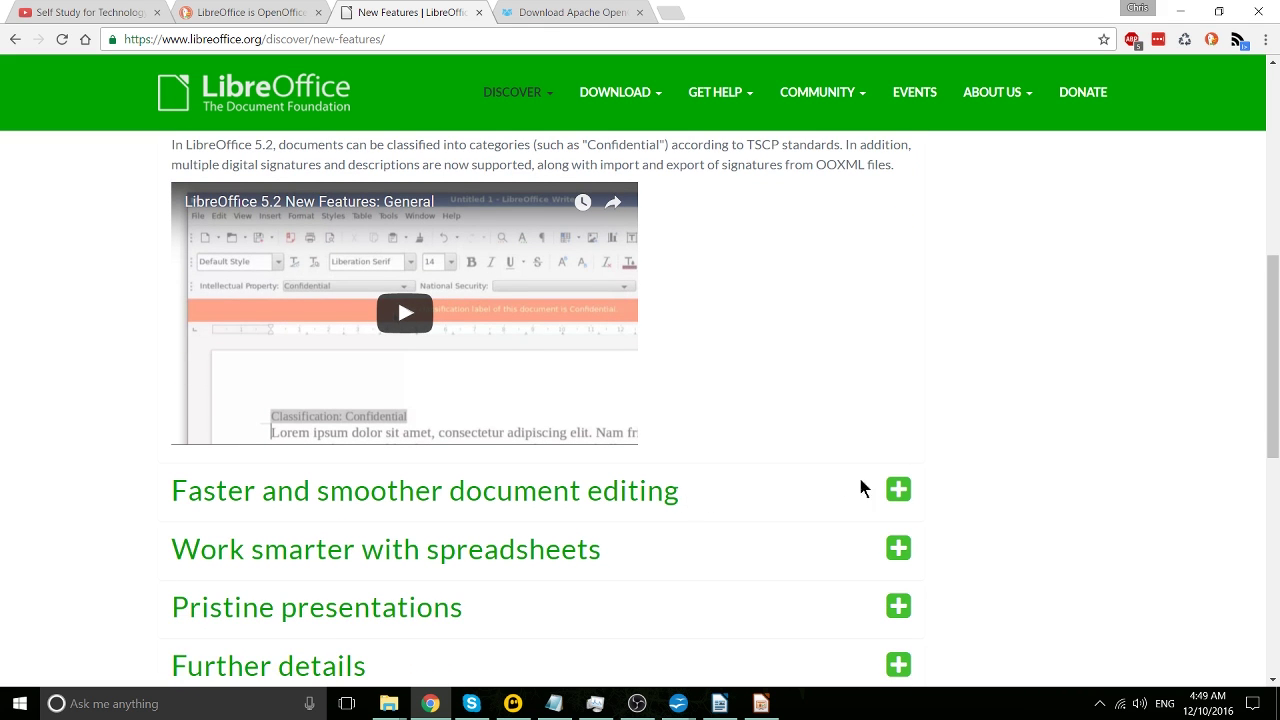
scroll(849, 486, down, 2)
click(893, 445)
drag(557, 236, 274, 256)
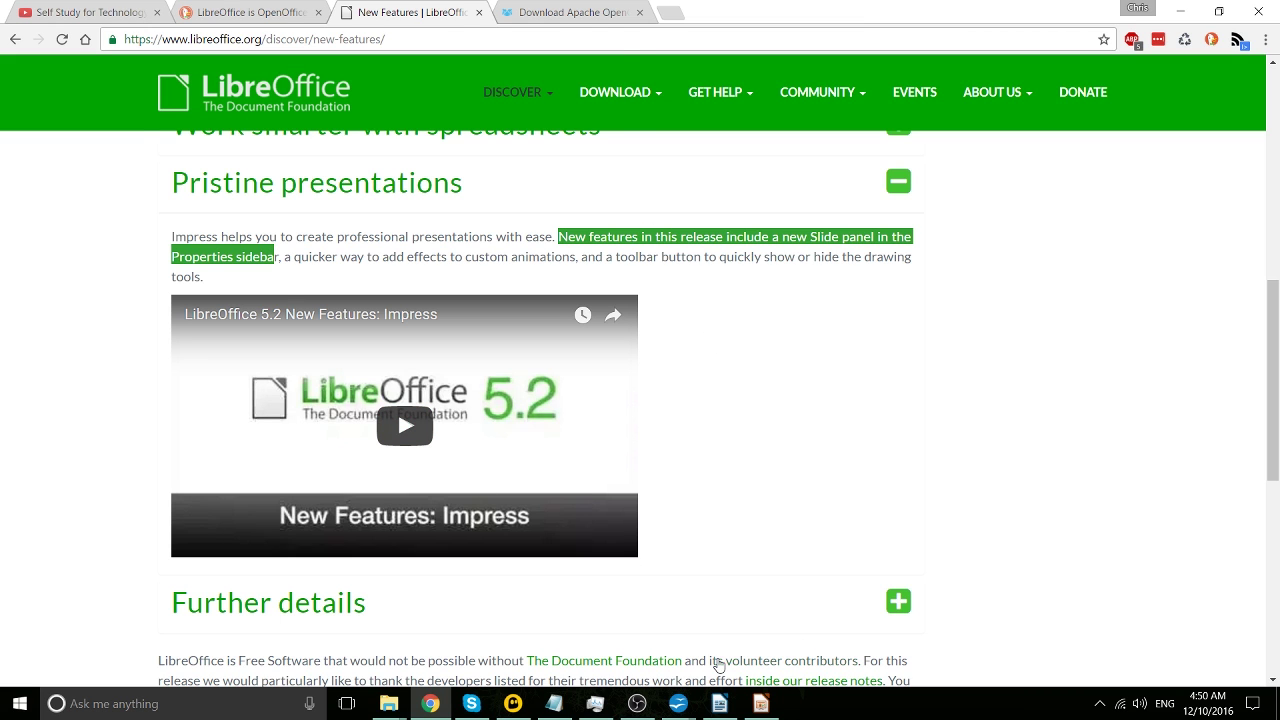
Bring both Impress windows forward and review the Screen 4:3 format and background options
click(761, 703)
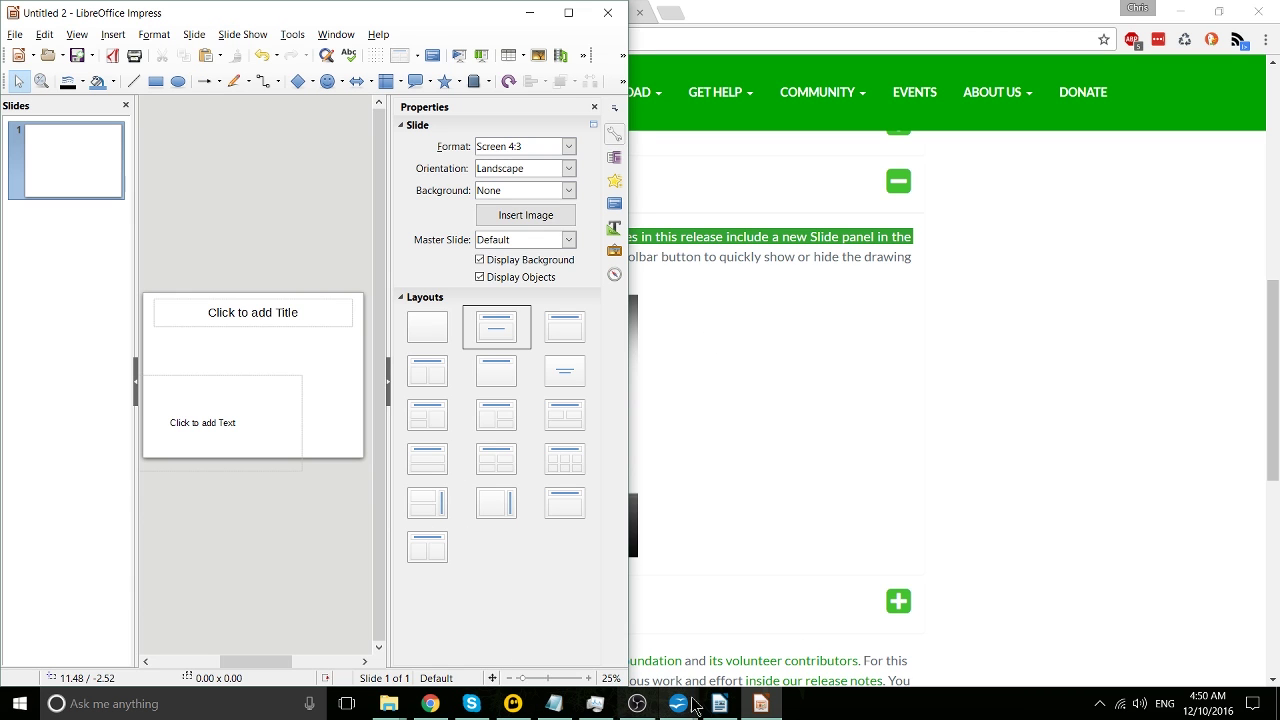
click(717, 703)
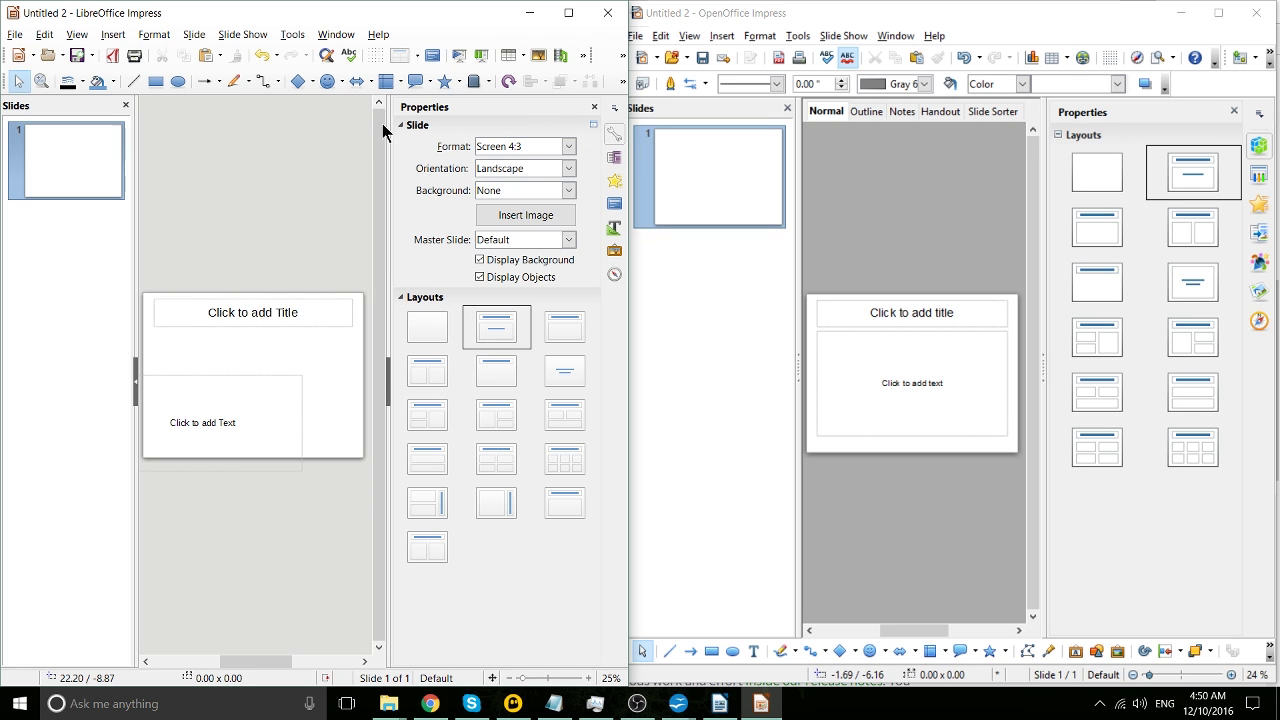
click(487, 151)
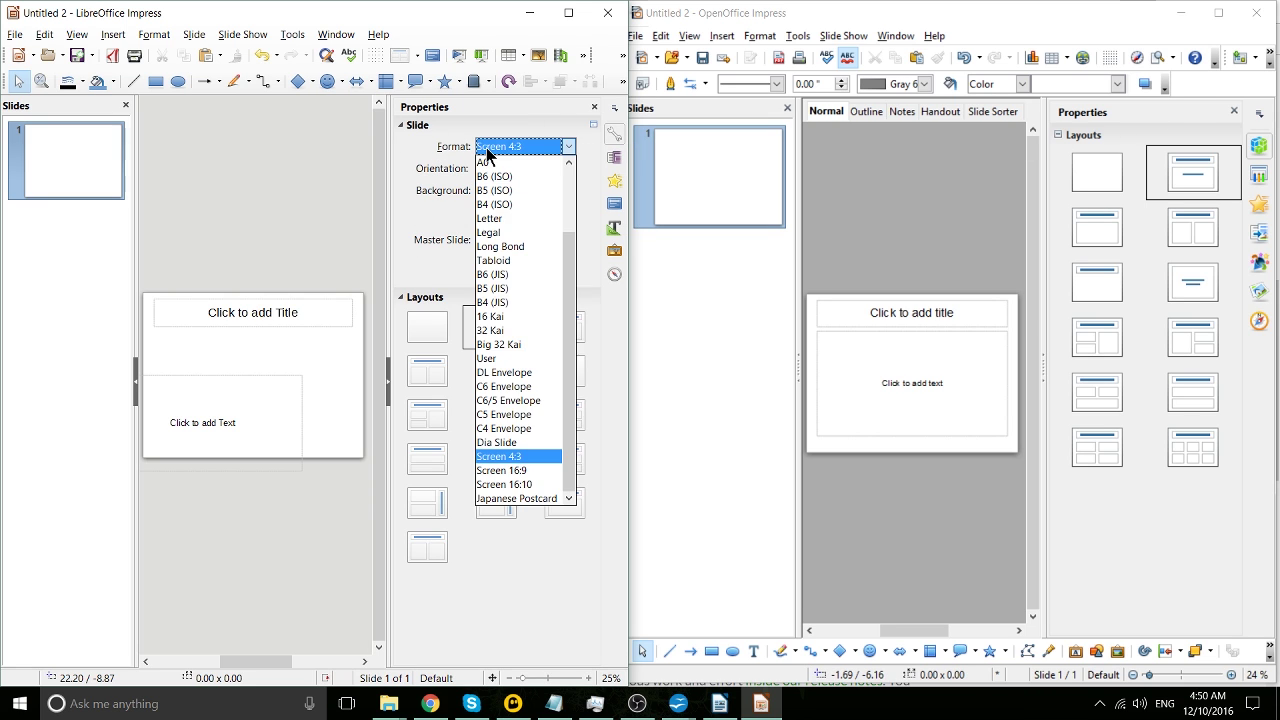
click(487, 150)
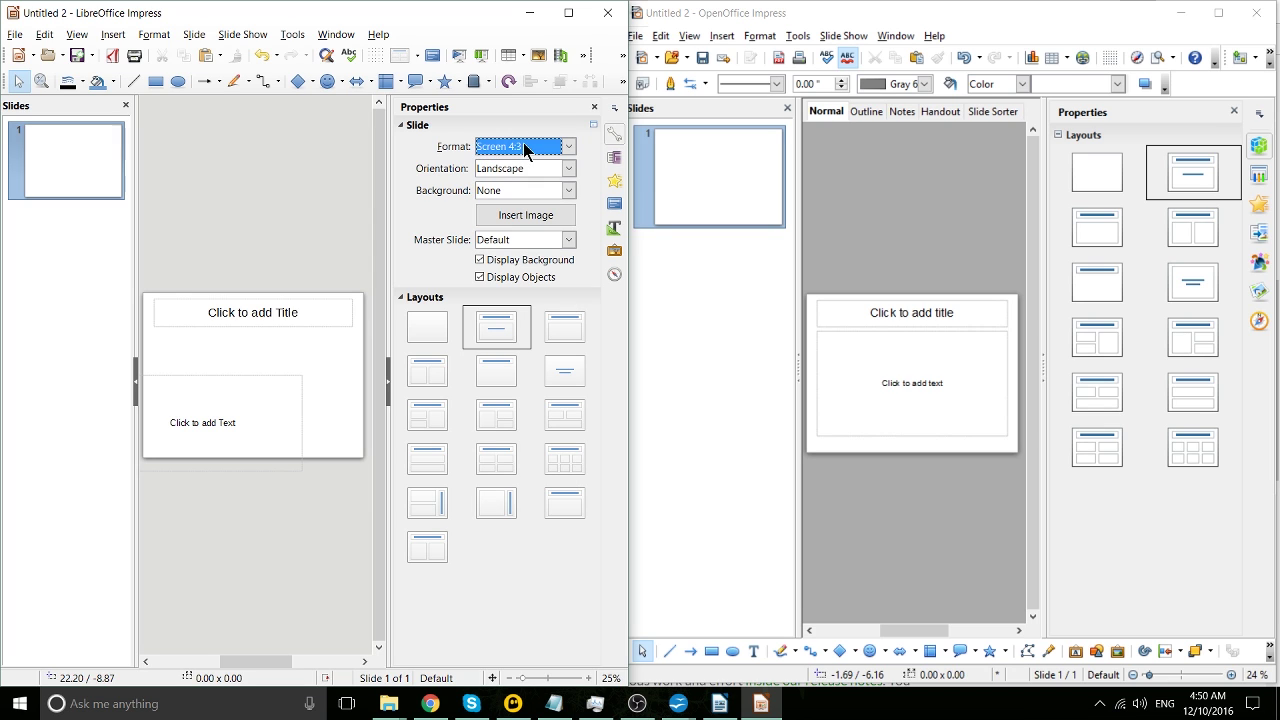
click(565, 241)
click(566, 191)
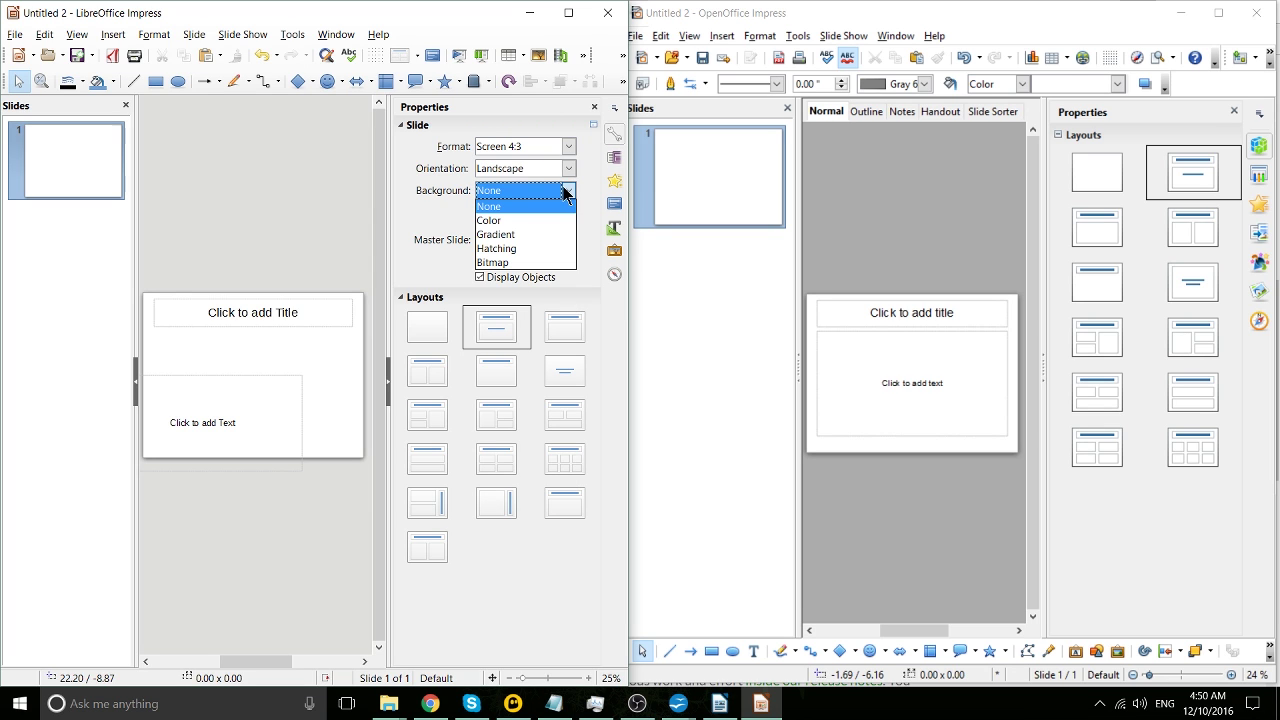
click(566, 191)
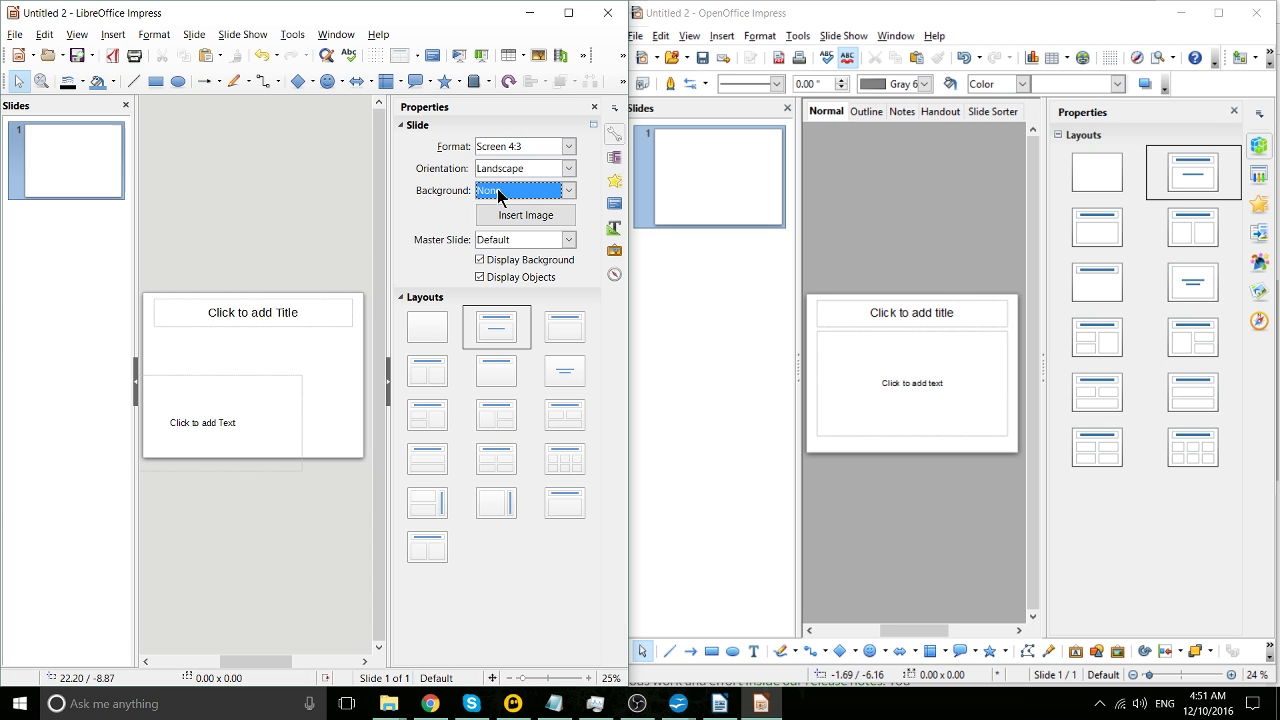
Give slide 1 a solid Color background and add a new slide 2 from the Slides panel
click(329, 409)
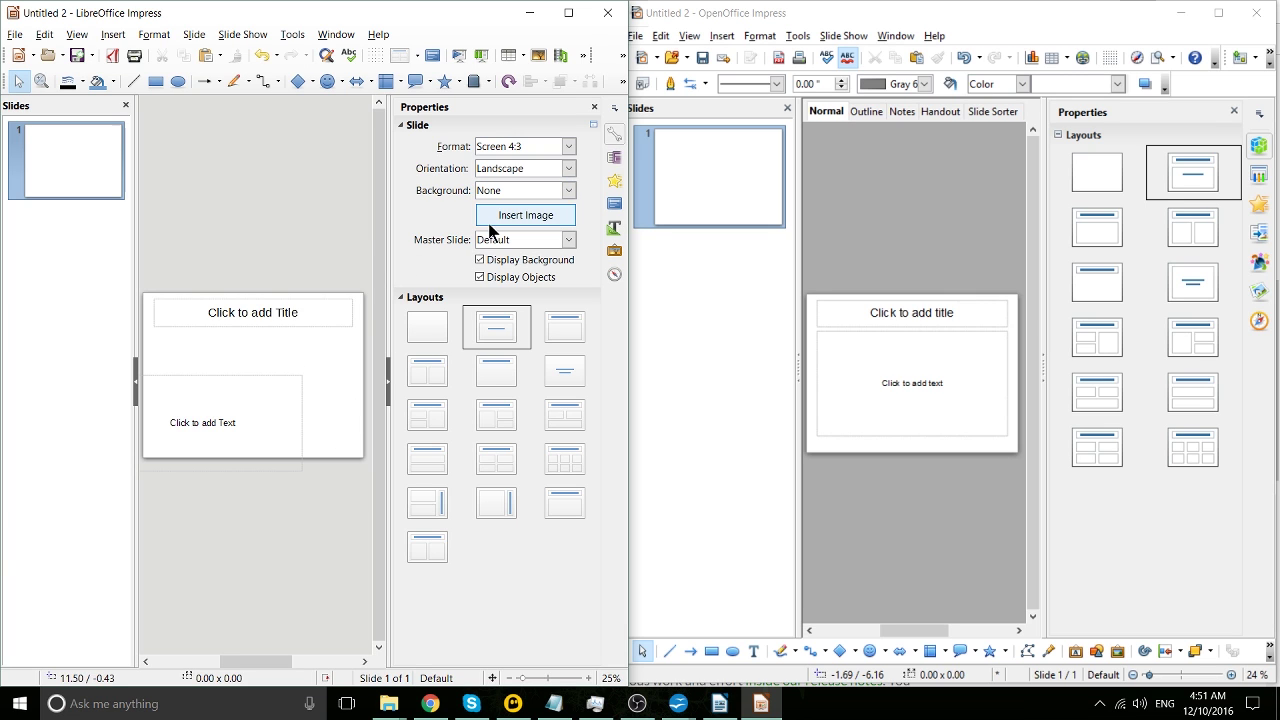
click(535, 190)
click(533, 219)
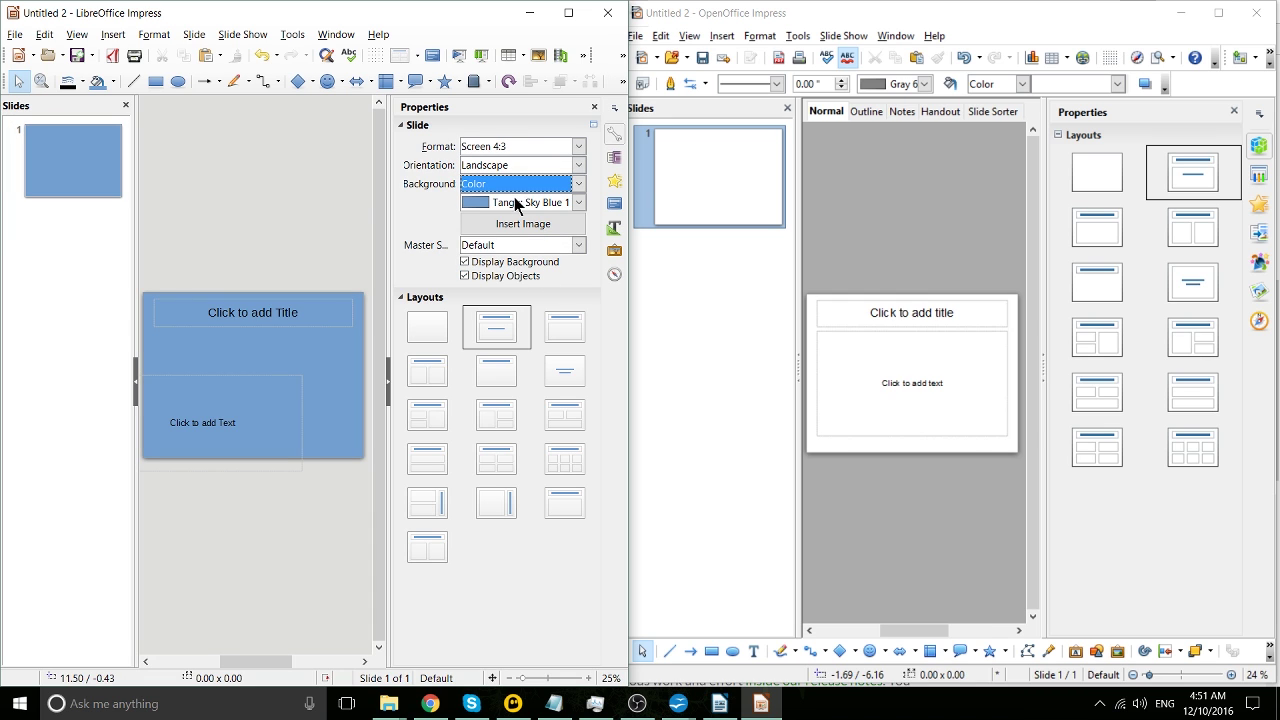
right_click(43, 228)
click(80, 291)
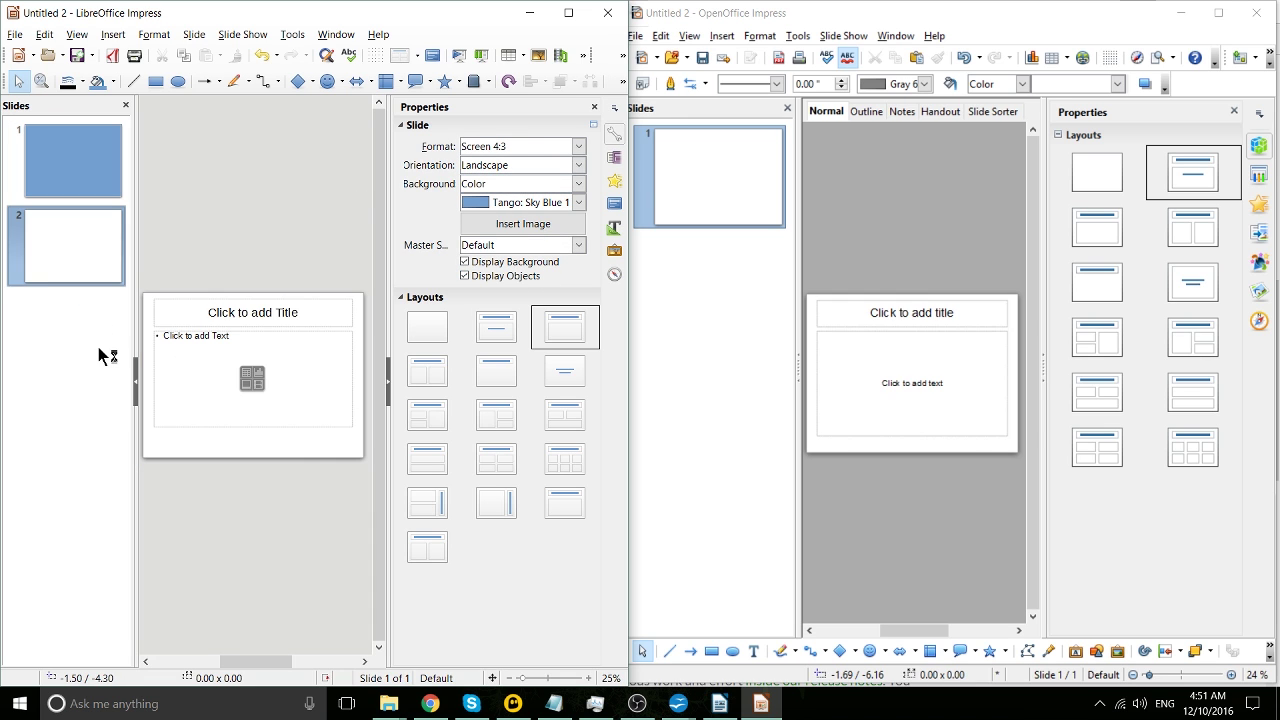
click(500, 194)
Leave slide 2's background at None and expand Chrome's Work smarter with spreadsheets section
click(518, 192)
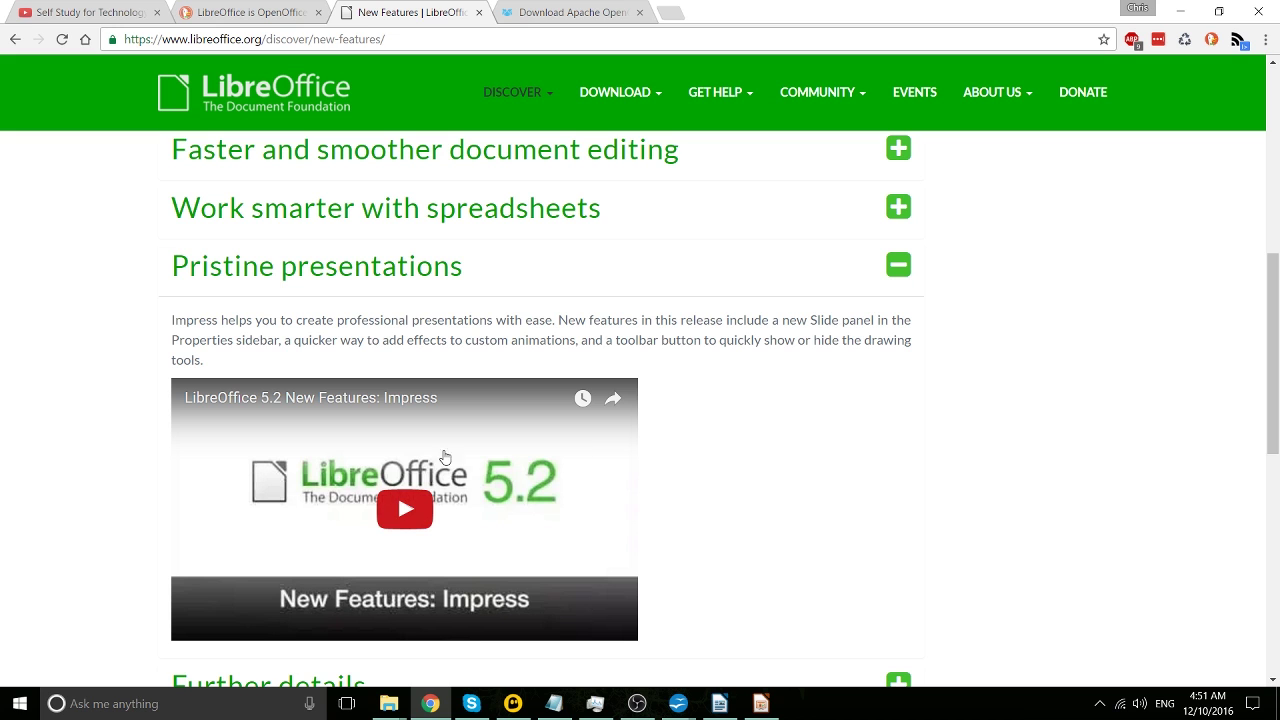
click(893, 207)
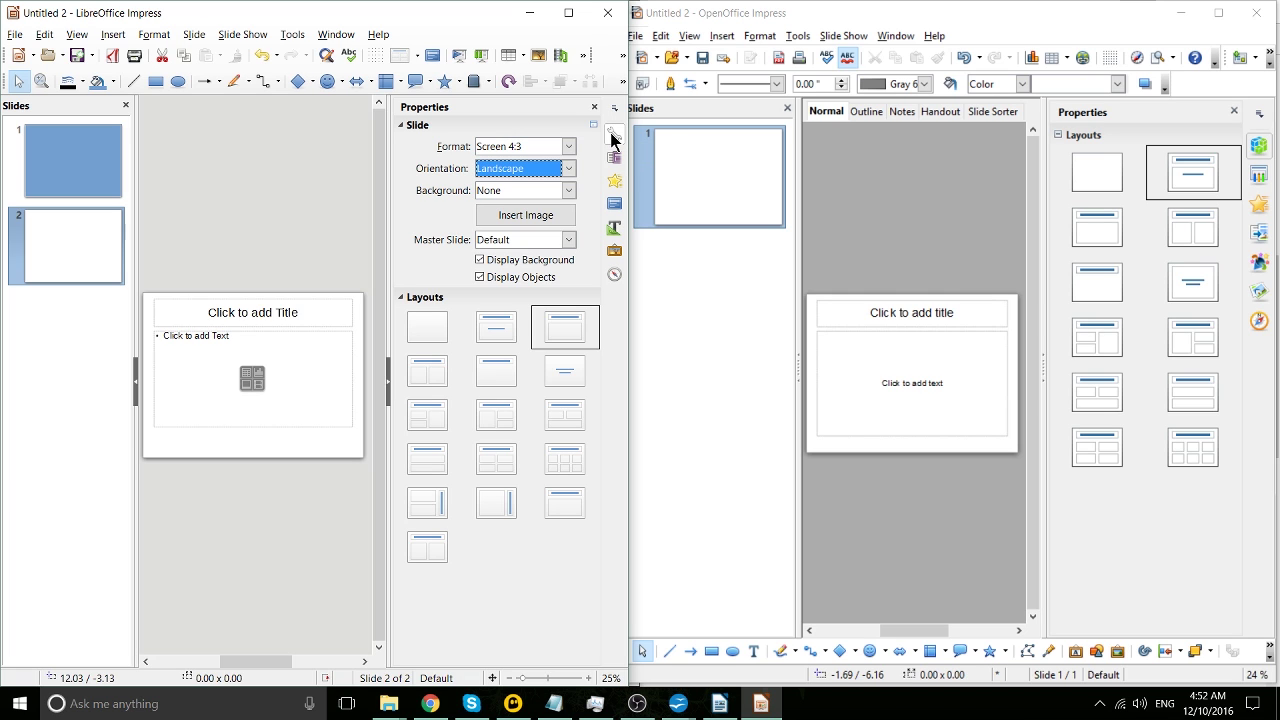
Narrow the LibreOffice window slightly and bring both Writer documents forward side by side
drag(628, 300, 621, 300)
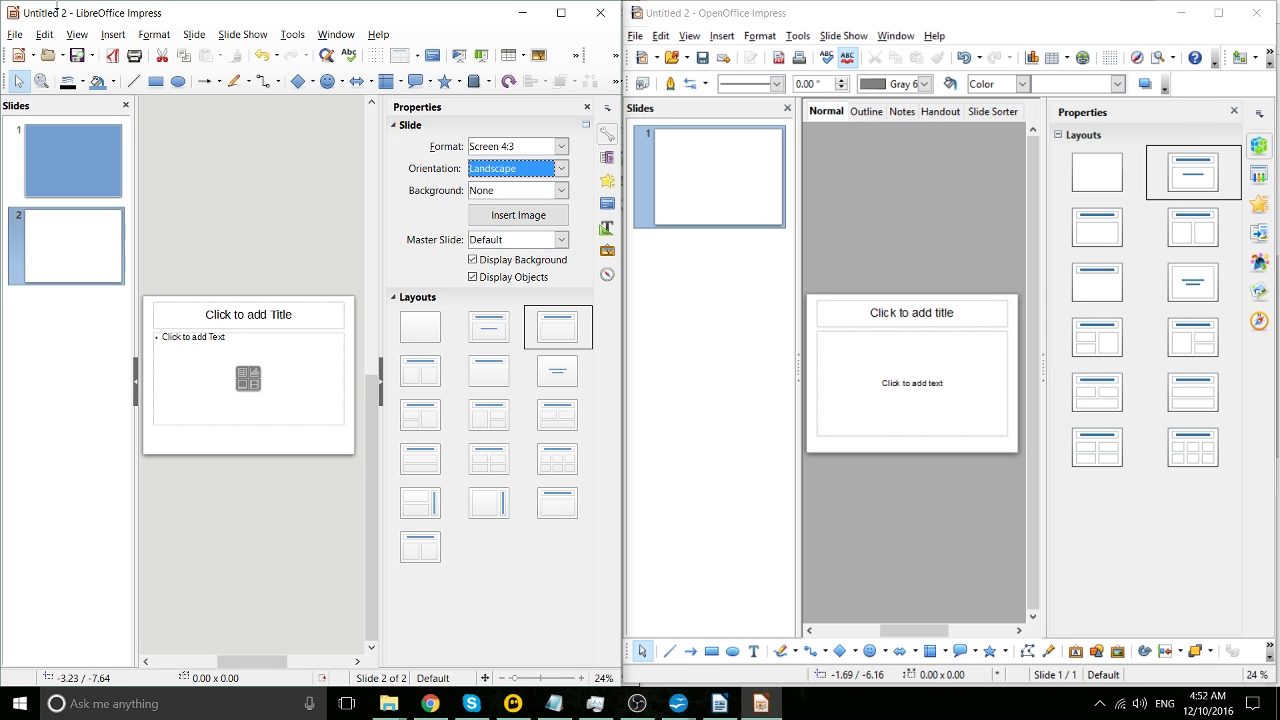
click(718, 703)
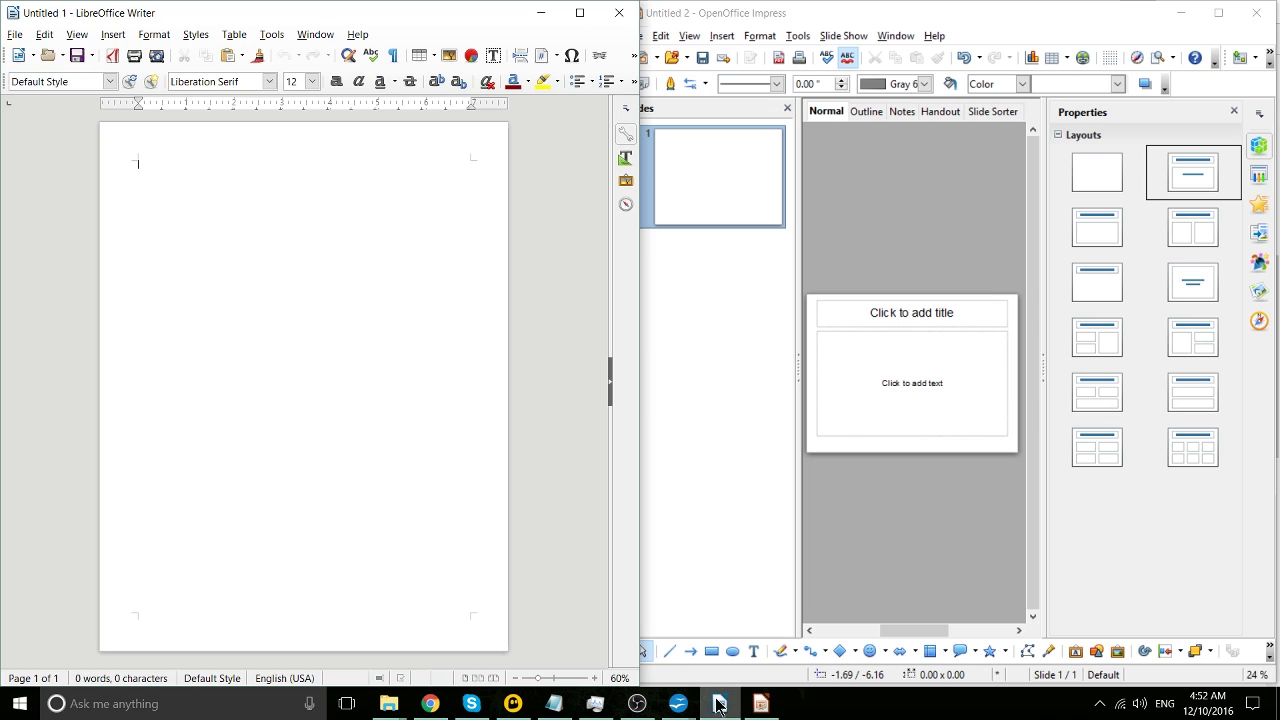
mouse_move(678, 703)
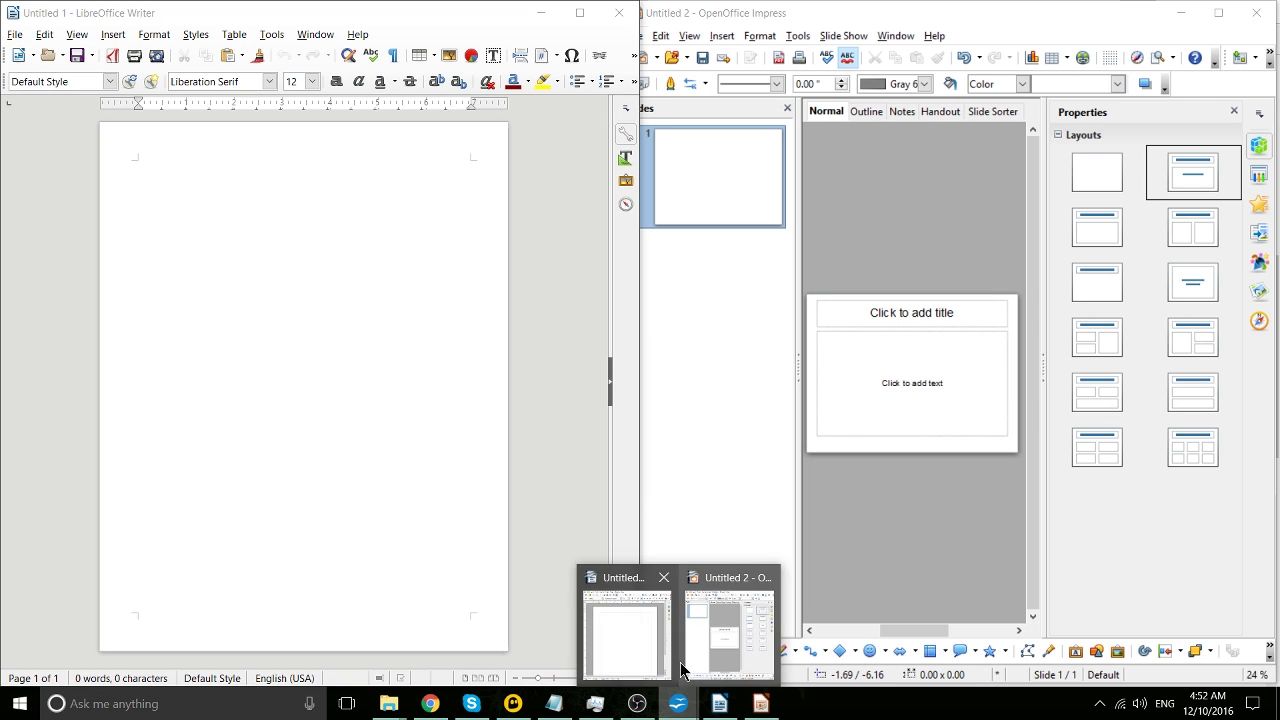
click(665, 668)
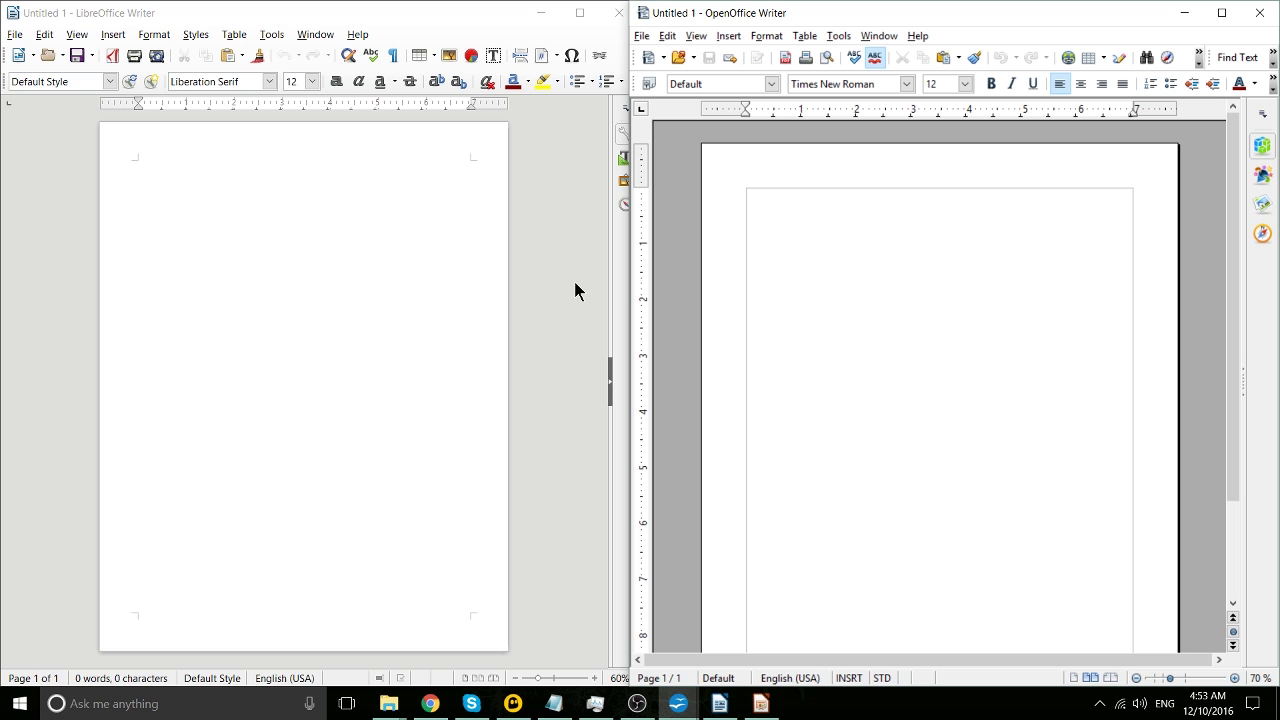
Return to Chrome and look over the OpenOffice home page tab
click(430, 703)
key(ctrl+Tab)
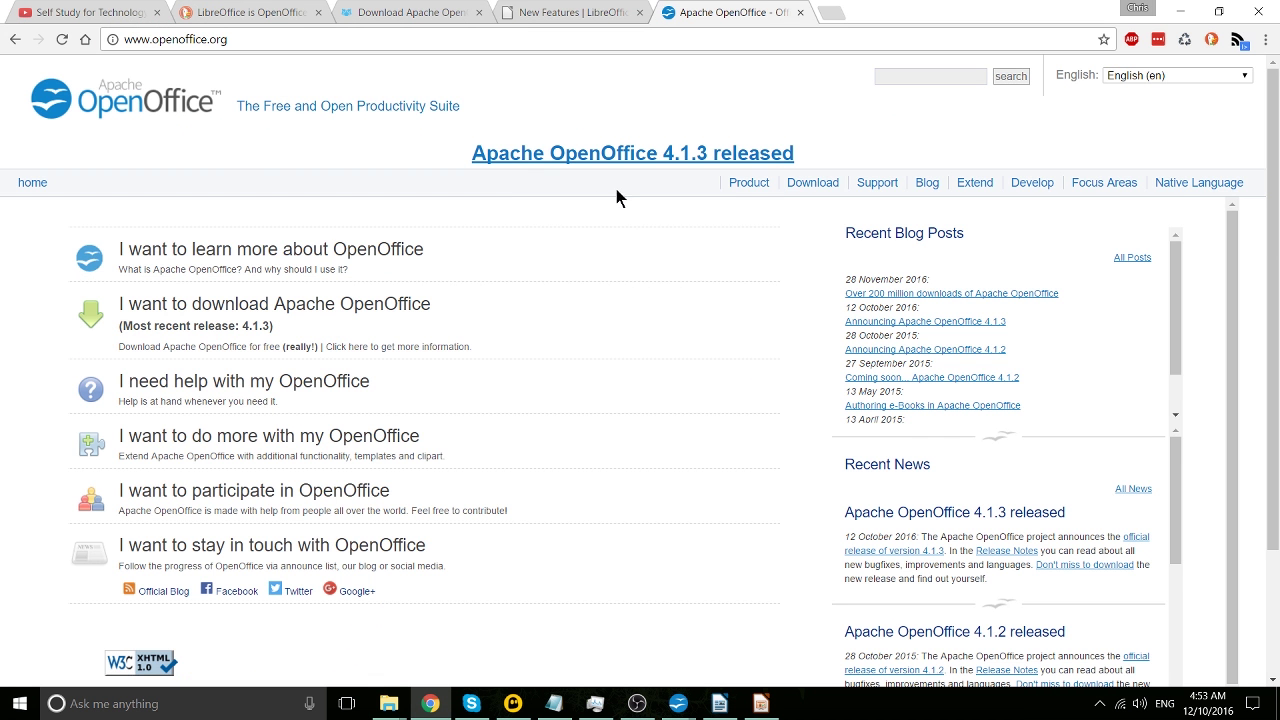
scroll(630, 215, down, 1)
scroll(841, 258, up, 1)
Switch to the LibreOffice New Features tab and reveal its DISCOVER menu
click(642, 10)
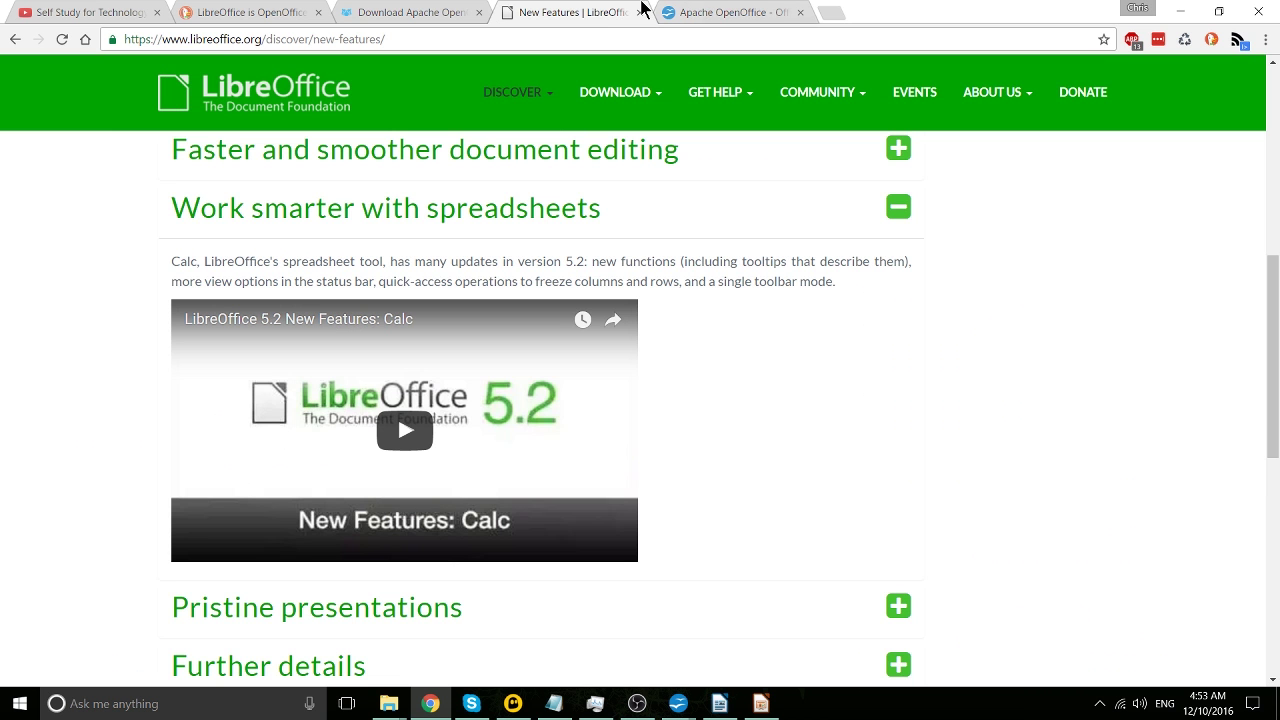
mouse_move(533, 96)
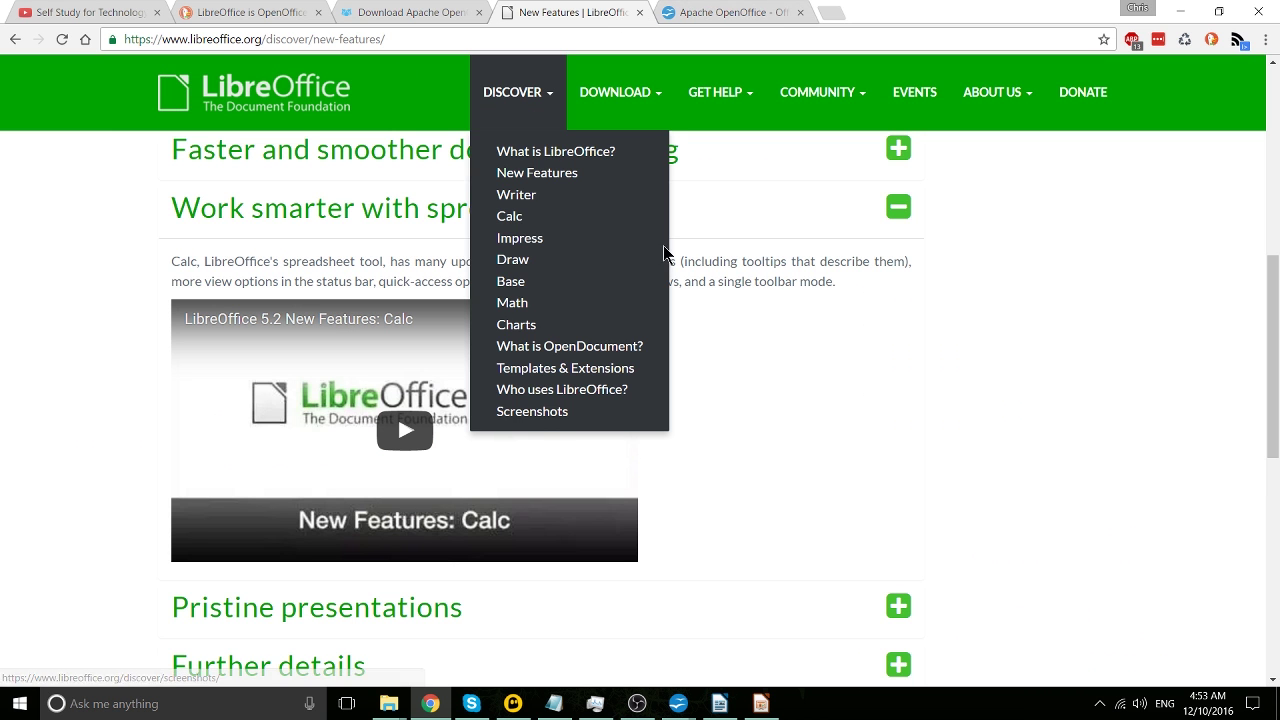